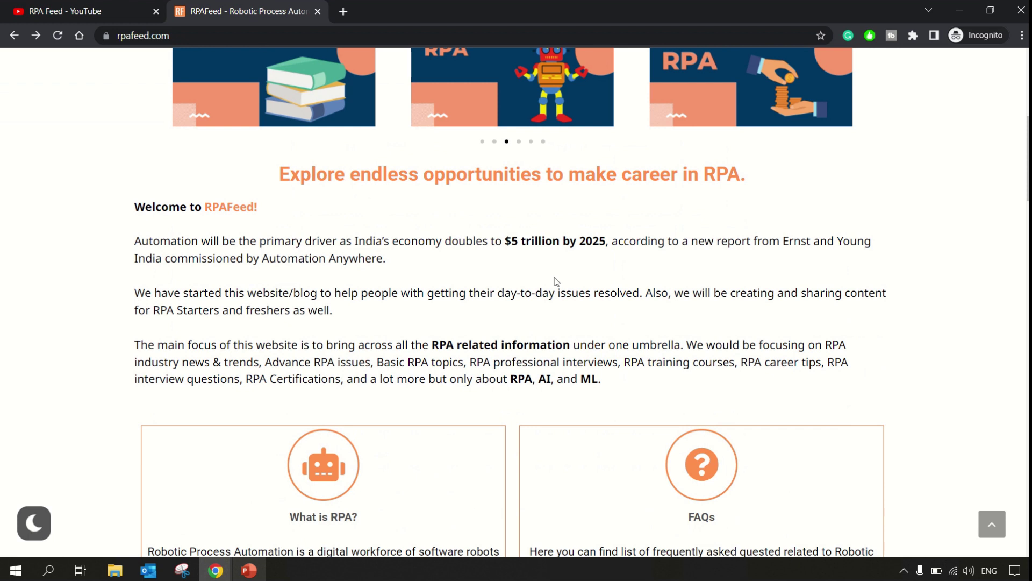
pyautogui.scroll(5, 554, 279)
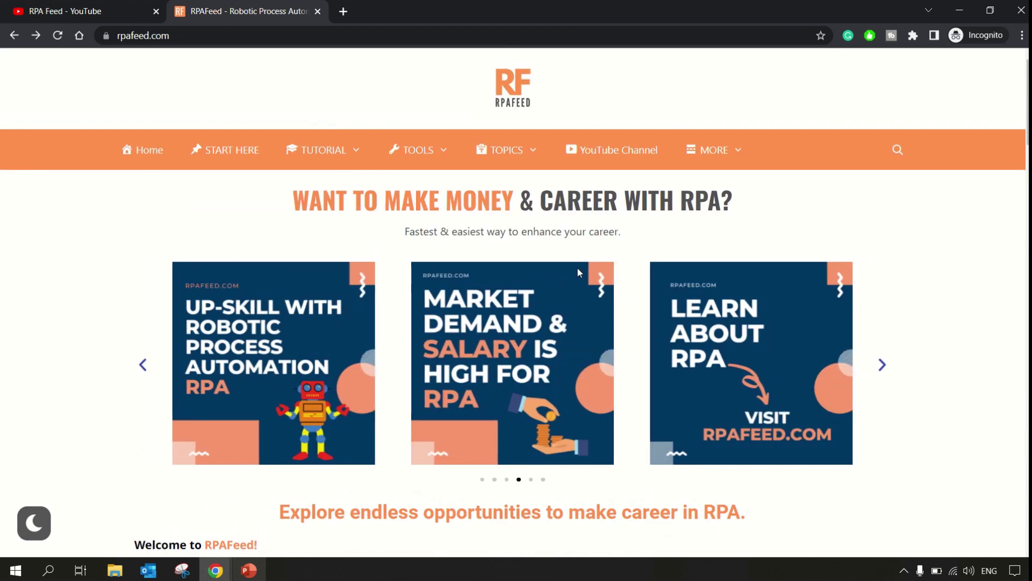
pyautogui.scroll(-5, 578, 266)
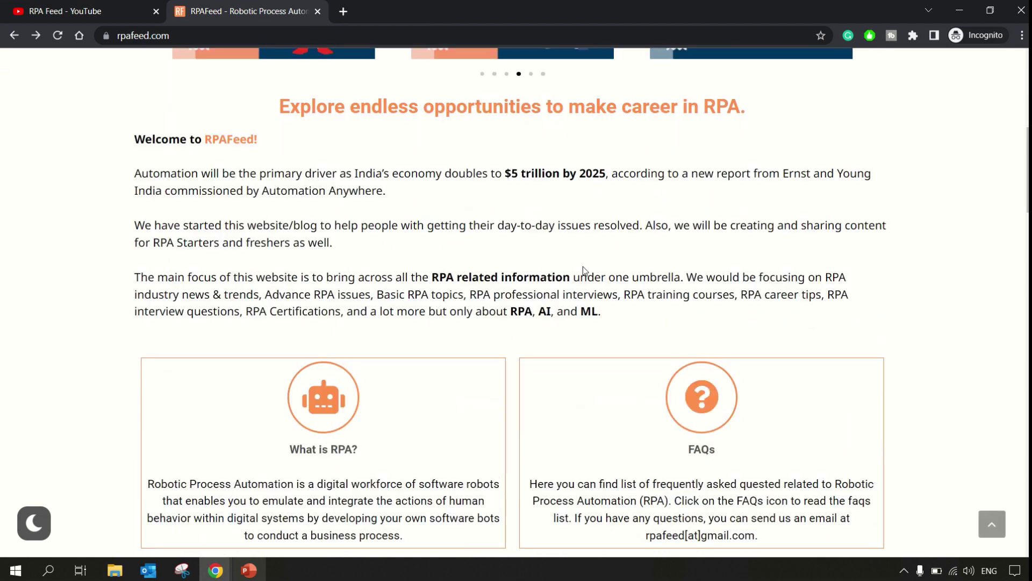
pyautogui.scroll(5, 585, 269)
pyautogui.scroll(3, 584, 263)
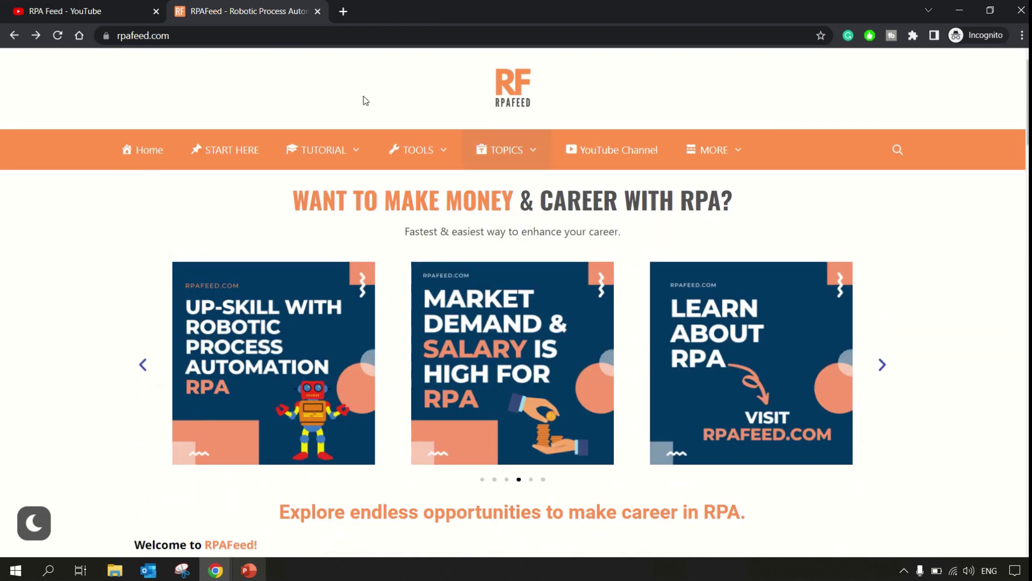
pyautogui.scroll(-6, 379, 296)
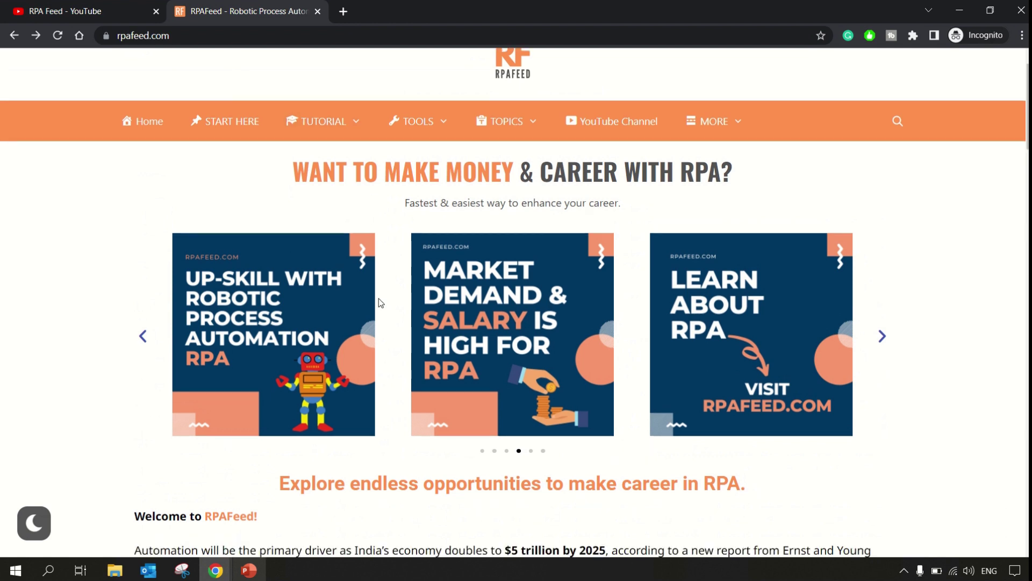
pyautogui.scroll(-4, 391, 296)
pyautogui.scroll(-8, 391, 296)
pyautogui.scroll(-2, 390, 296)
pyautogui.scroll(1, 242, 242)
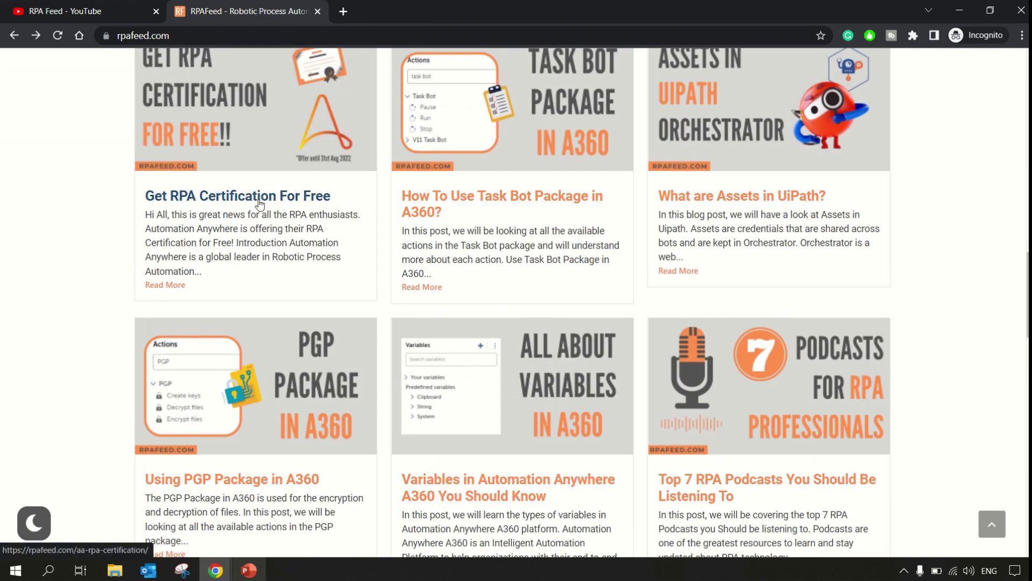
pyautogui.scroll(1, 258, 206)
# - Open the 'Get RPA Certification For Free' post from RPAFeed's Latest Posts
pyautogui.click(258, 169)
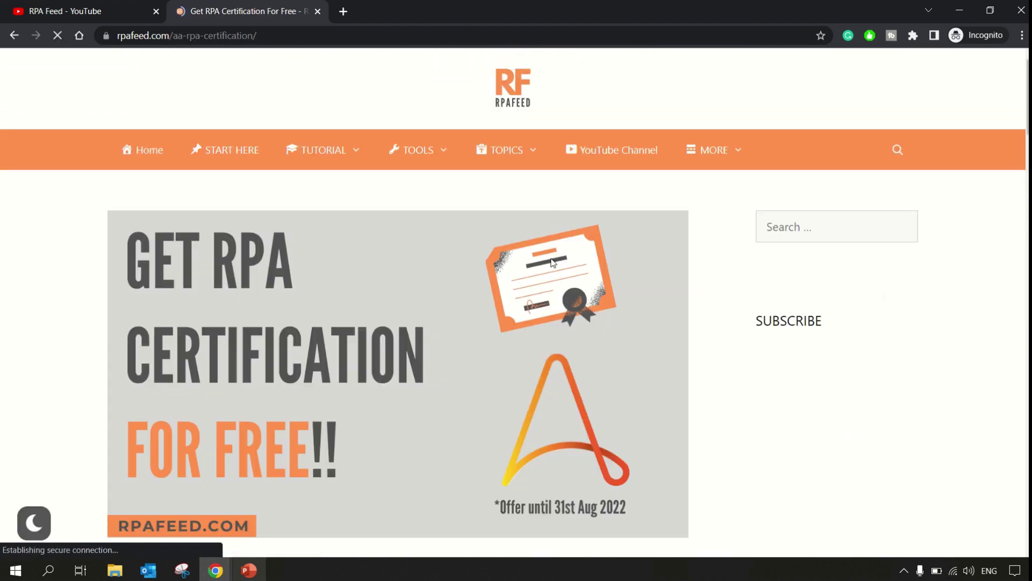
pyautogui.scroll(-3, 567, 287)
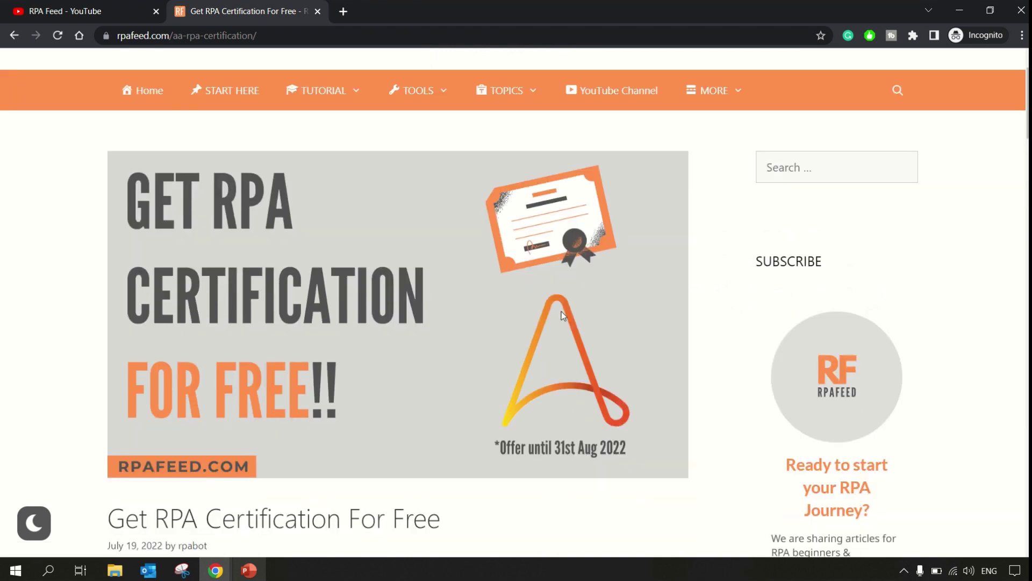
pyautogui.scroll(-3, 562, 311)
pyautogui.scroll(-2, 561, 312)
pyautogui.scroll(-2, 560, 328)
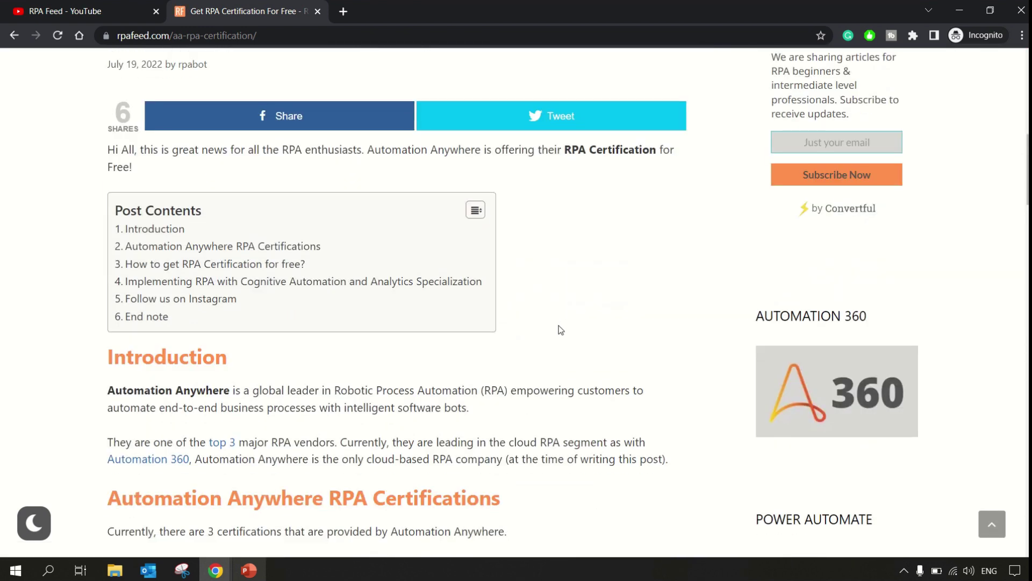
pyautogui.scroll(-2, 560, 328)
pyautogui.scroll(-1, 561, 329)
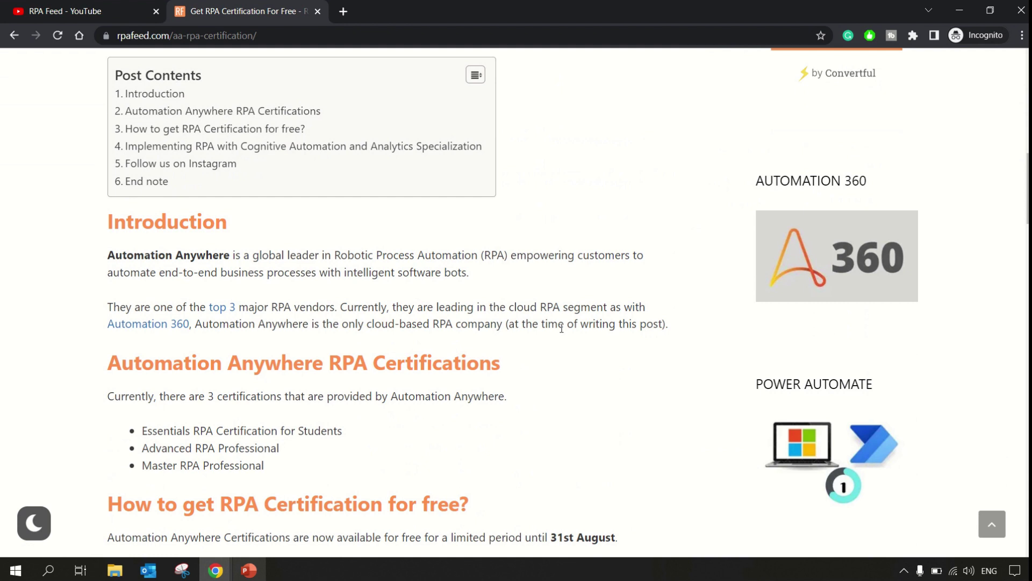
pyautogui.scroll(1, 562, 328)
pyautogui.scroll(2, 561, 328)
pyautogui.scroll(3, 562, 333)
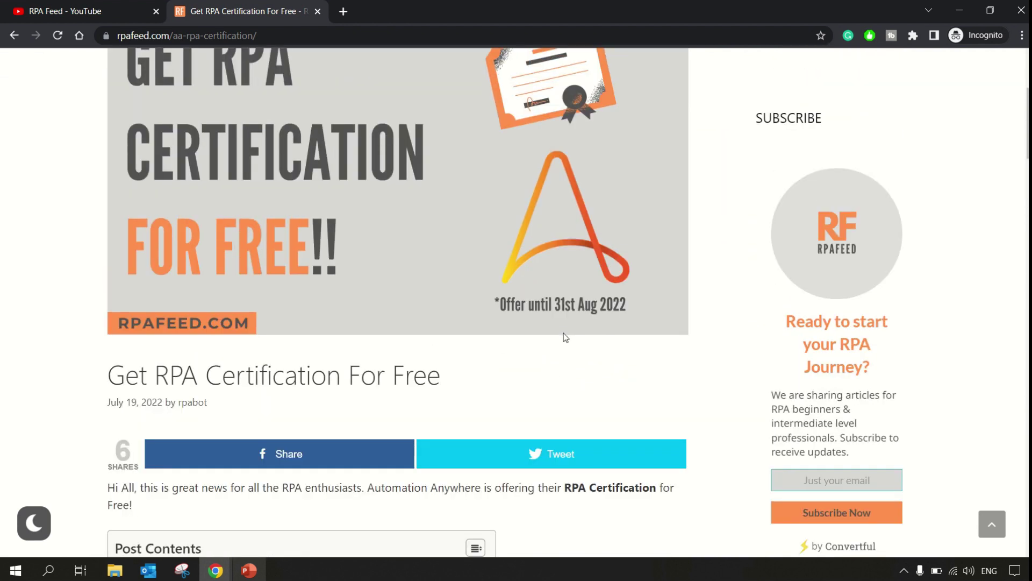
pyautogui.scroll(-3, 562, 332)
pyautogui.scroll(3, 566, 338)
pyautogui.scroll(-4, 555, 388)
pyautogui.scroll(-3, 552, 386)
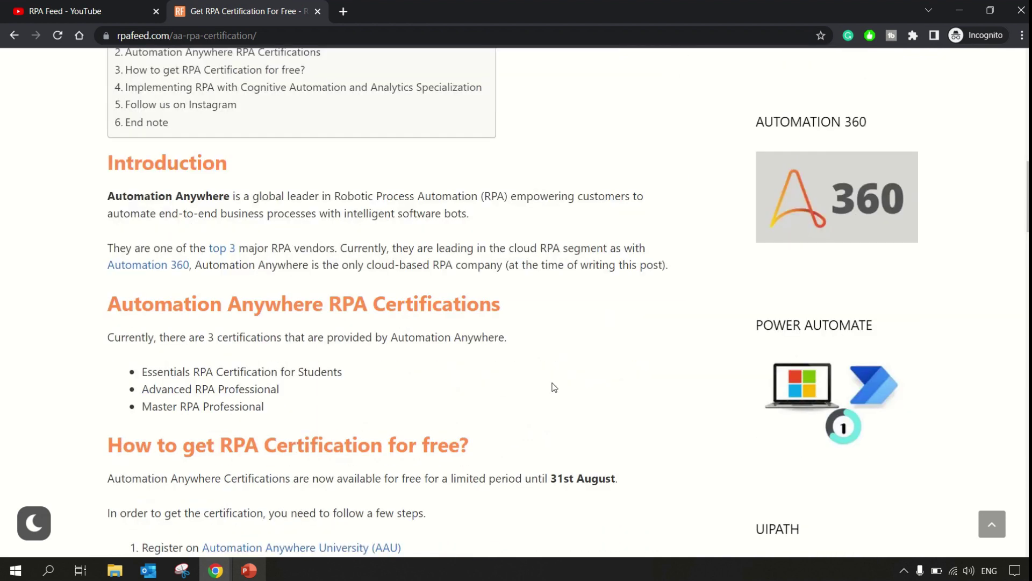
pyautogui.scroll(-1, 551, 386)
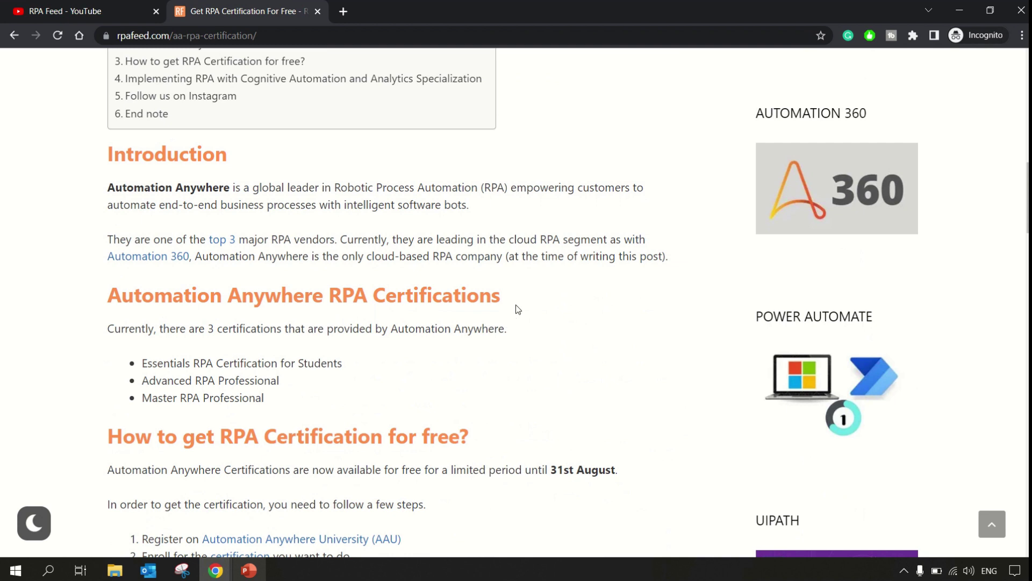
pyautogui.scroll(-2, 516, 305)
pyautogui.scroll(-1, 404, 283)
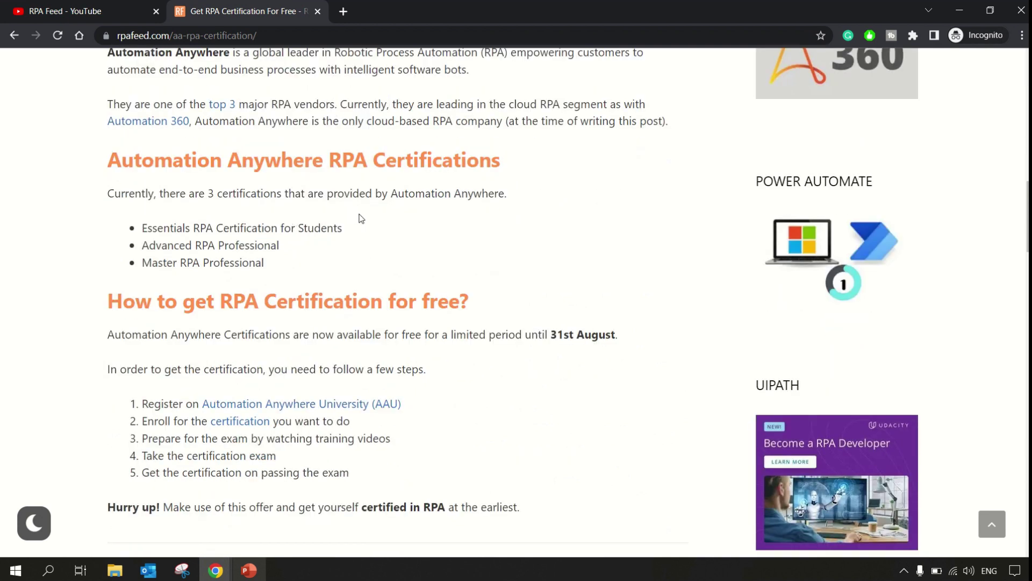
# - Highlight the Essentials for Students, Advanced RPA Professional and Master RPA Professional certifications
pyautogui.moveTo(344, 228); pyautogui.dragTo(155, 228)
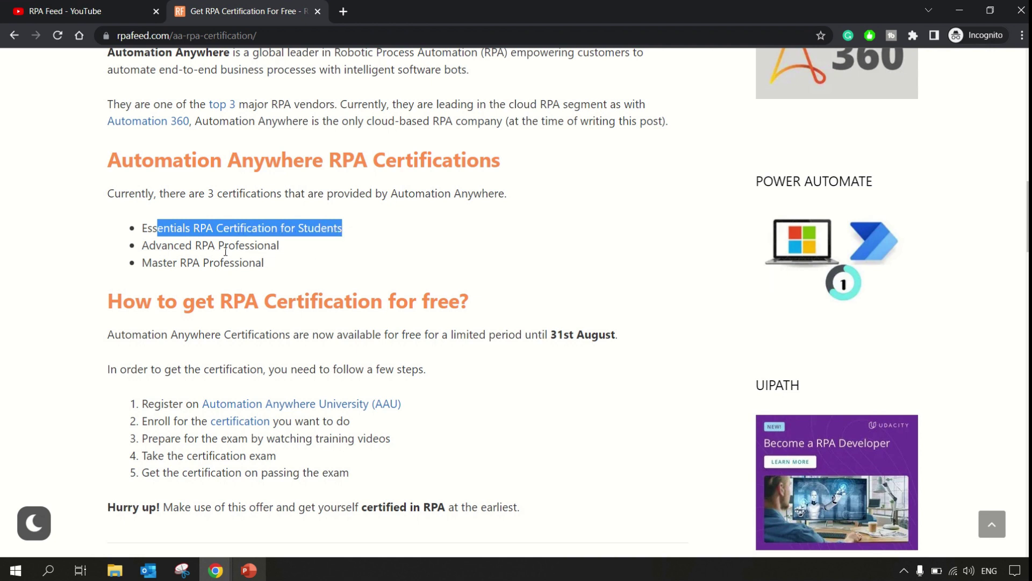
pyautogui.moveTo(162, 245); pyautogui.dragTo(257, 247)
pyautogui.moveTo(152, 263); pyautogui.dragTo(250, 263)
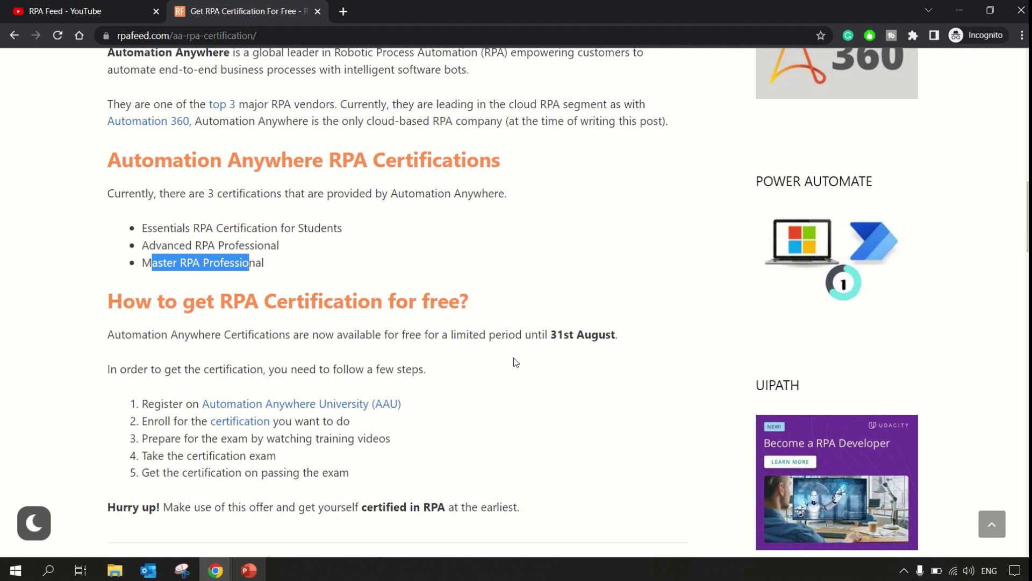
pyautogui.scroll(-2, 514, 357)
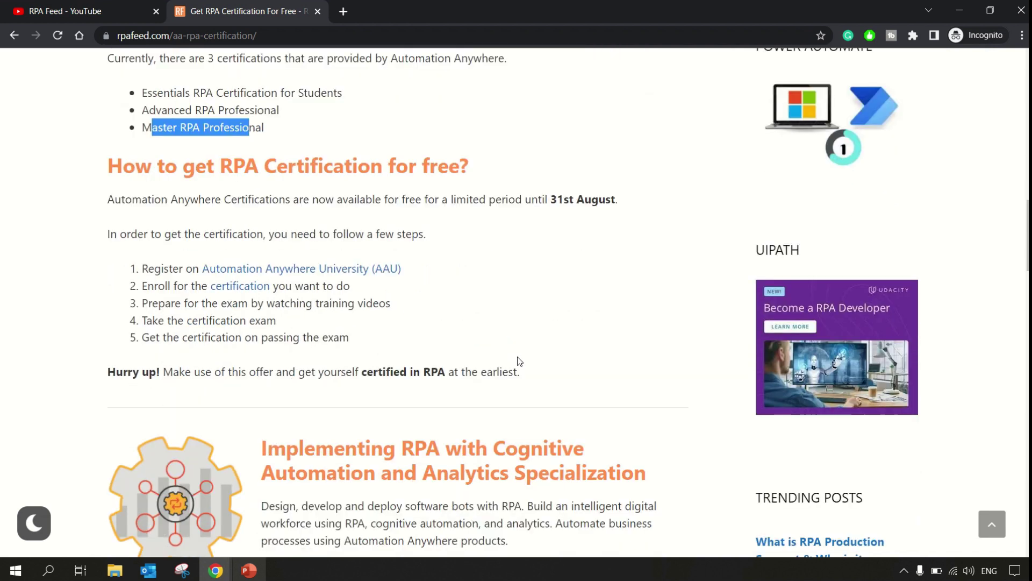
# - Open Automation Anywhere University in a new tab and dismiss the subscribe popup
pyautogui.keyDown('ctrl'); pyautogui.click(353, 270); pyautogui.keyUp('ctrl')
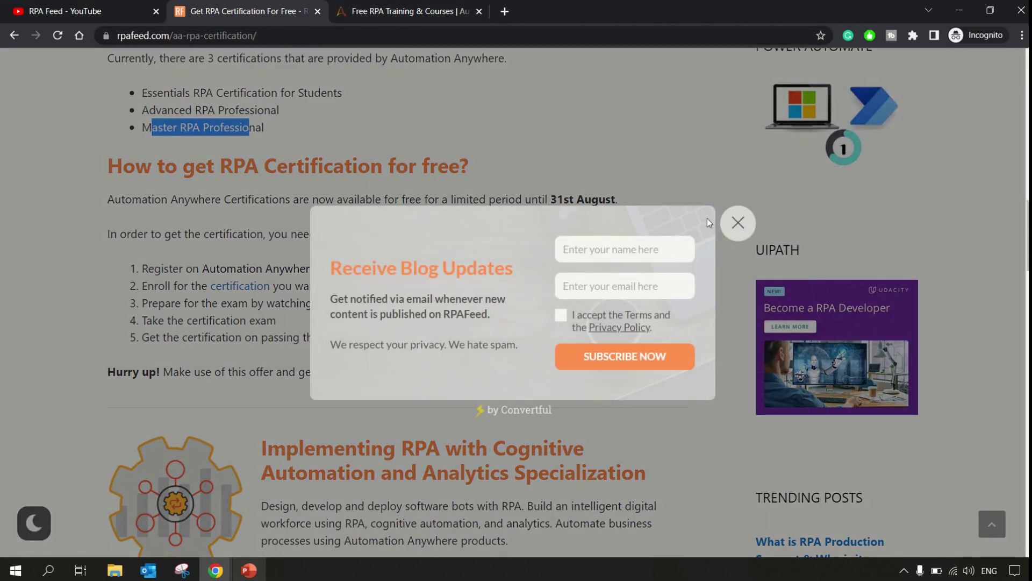
pyautogui.click(738, 222)
pyautogui.click(406, 11)
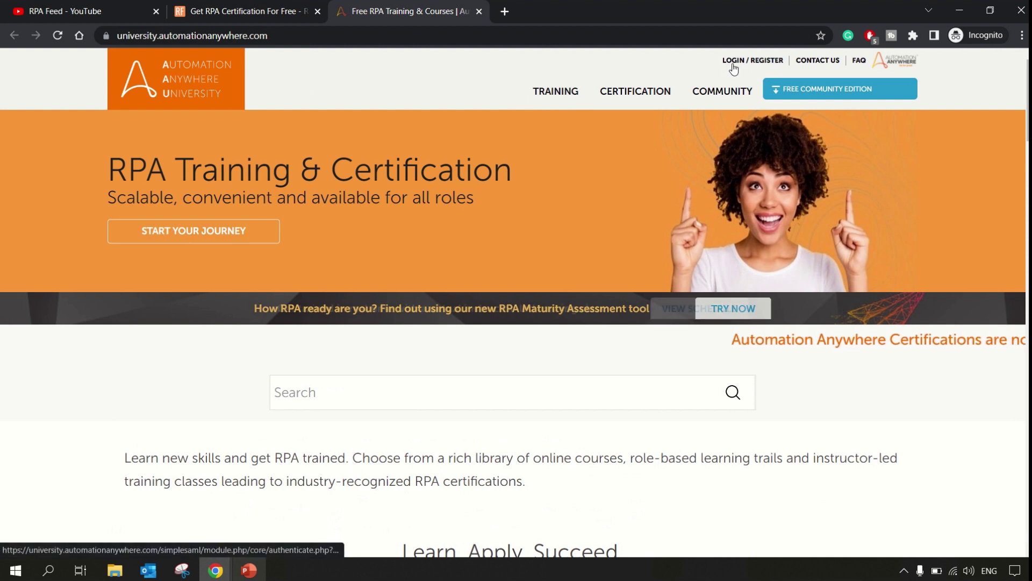
# - Open the Create Account form via LOGIN / REGISTER, then go back
pyautogui.click(750, 63)
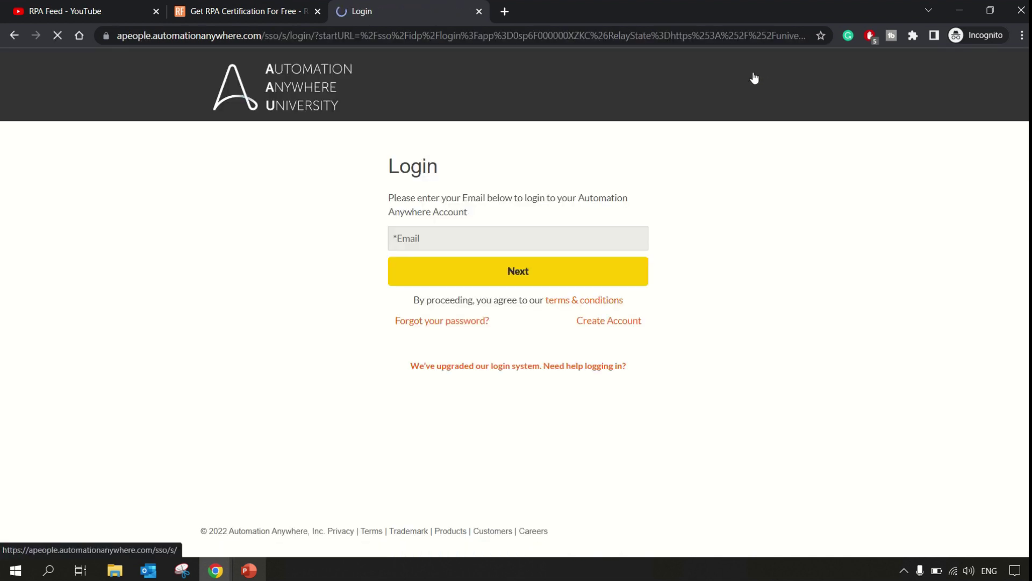
pyautogui.click(619, 323)
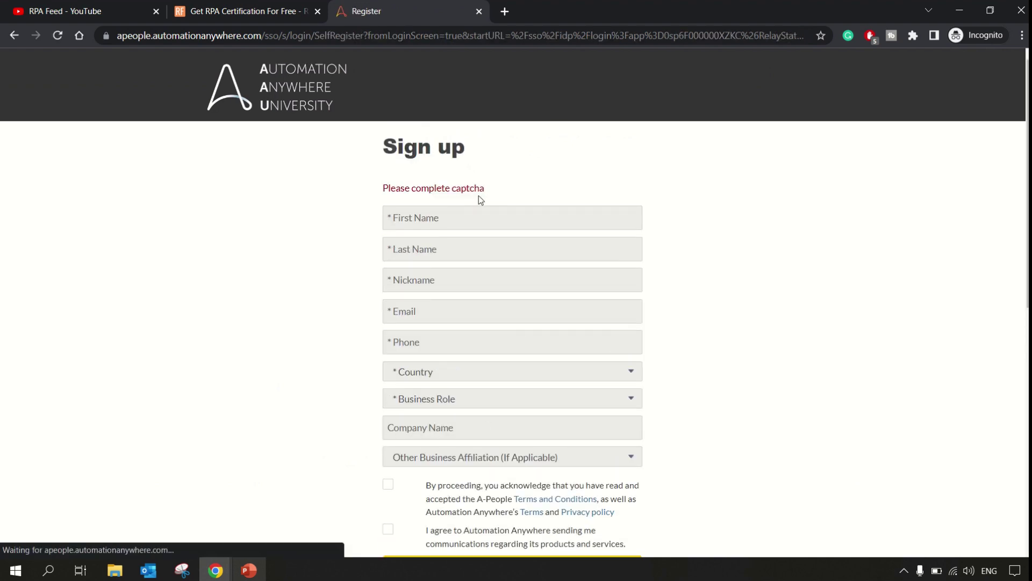
pyautogui.scroll(-5, 517, 360)
pyautogui.scroll(5, 533, 437)
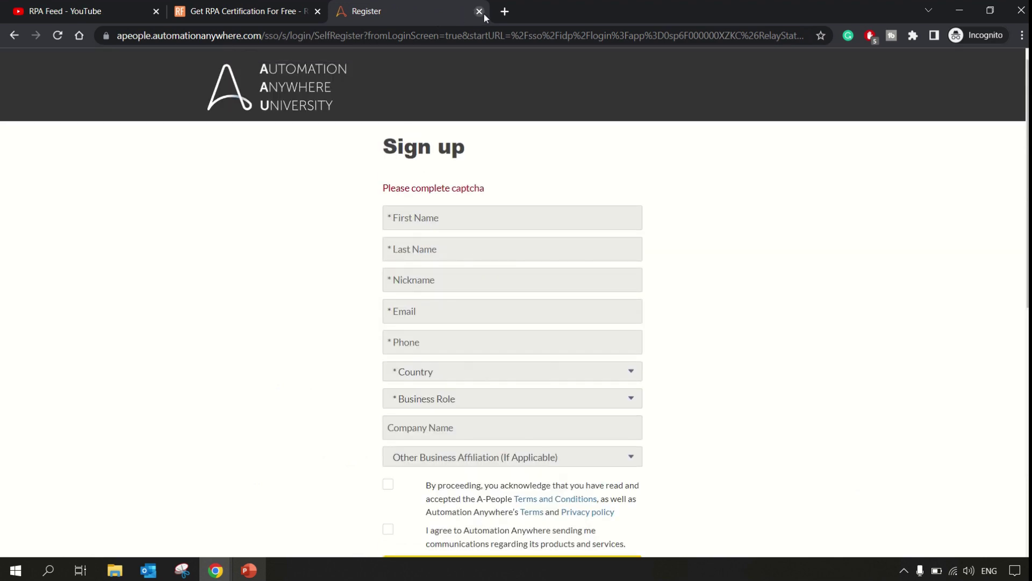
pyautogui.click(14, 35)
# - Return to the university home page, open its certification offerings, then revisit the RPAFeed post
pyautogui.click(14, 35)
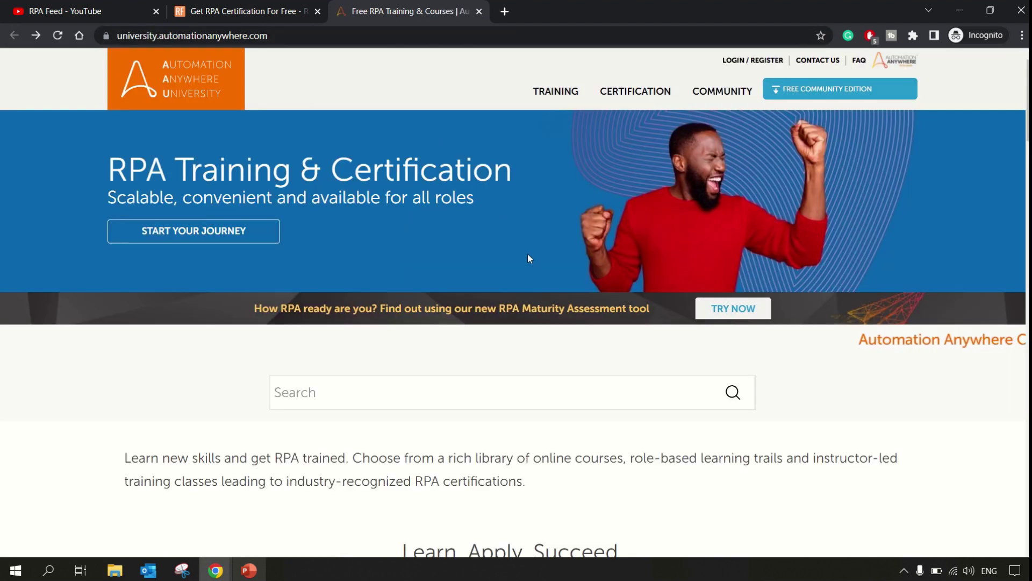
pyautogui.scroll(-5, 529, 257)
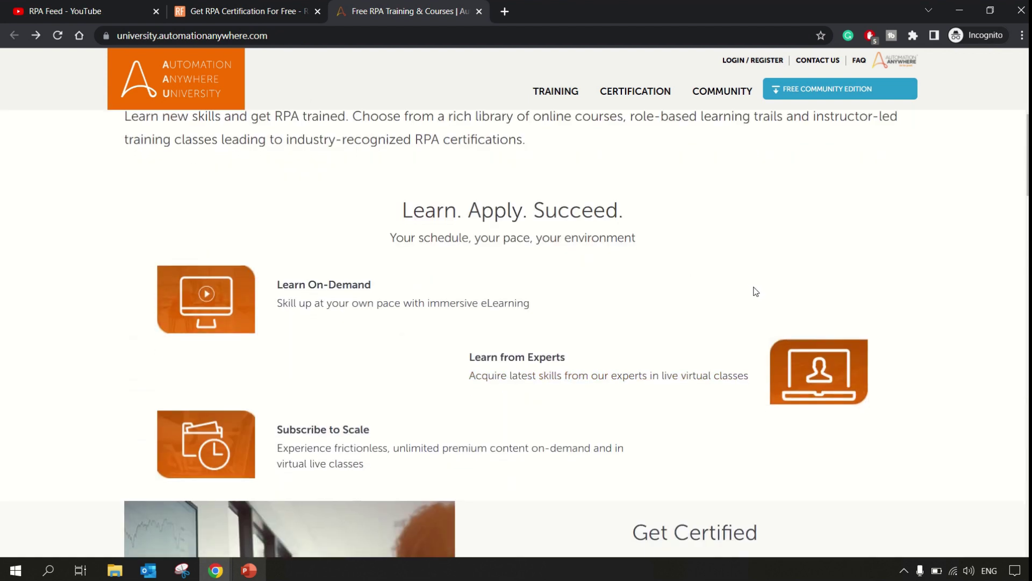
pyautogui.scroll(-4, 751, 289)
pyautogui.scroll(-4, 763, 298)
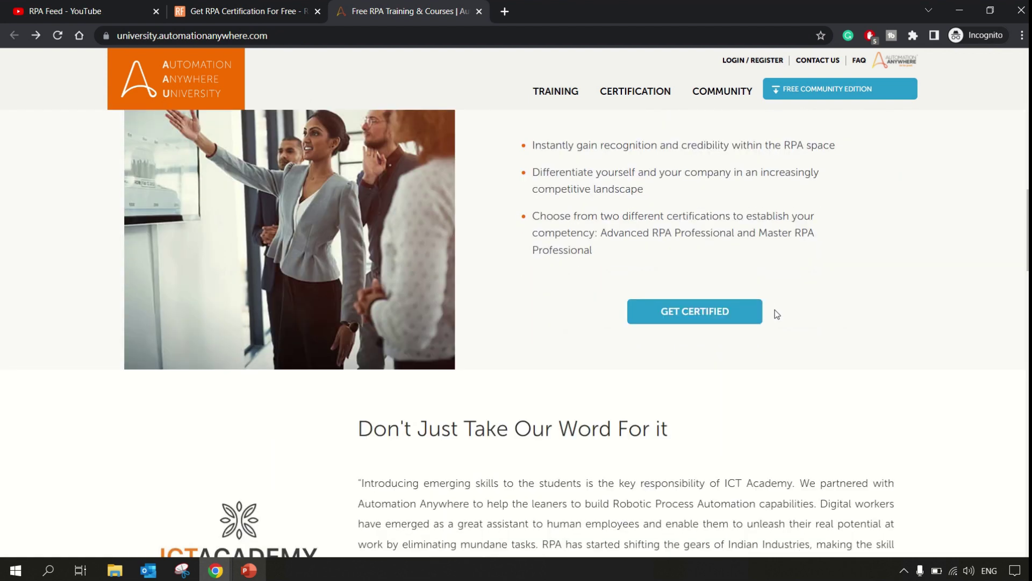
pyautogui.click(694, 311)
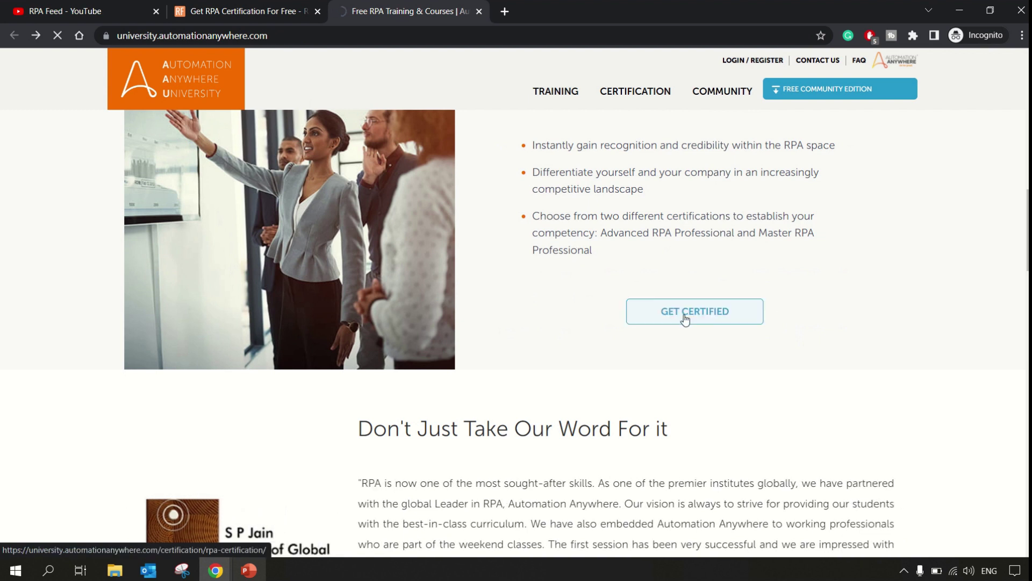
pyautogui.click(242, 10)
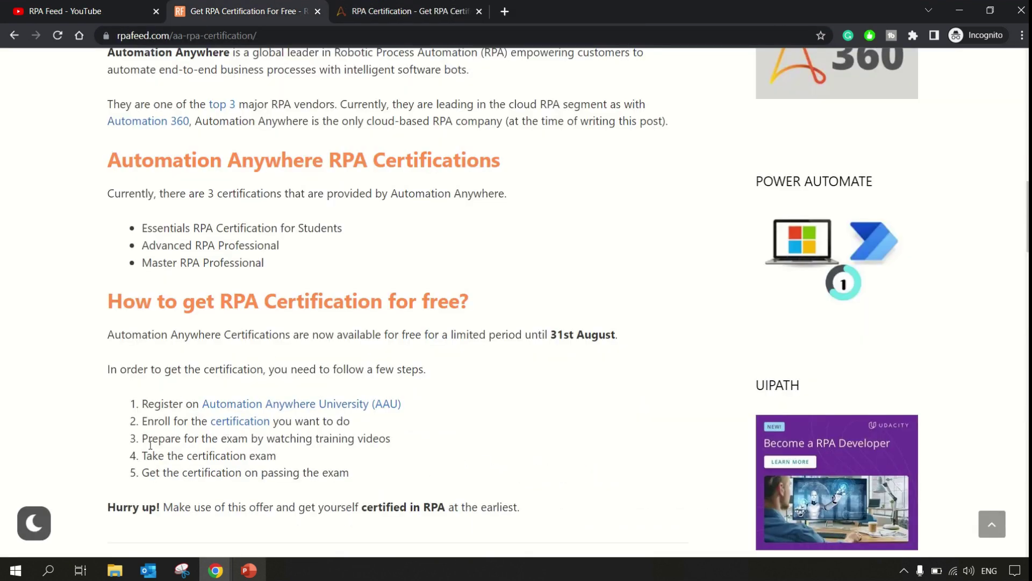
# - Highlight the post's steps: register and enroll, exam preparation, taking the exam, getting certified
pyautogui.moveTo(150, 405); pyautogui.dragTo(212, 415)
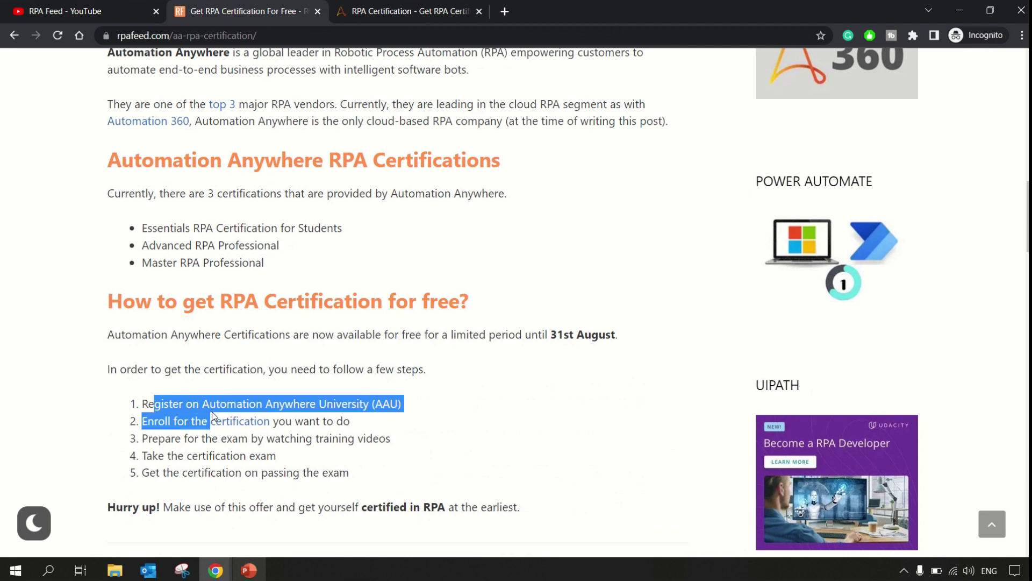
pyautogui.click(472, 434)
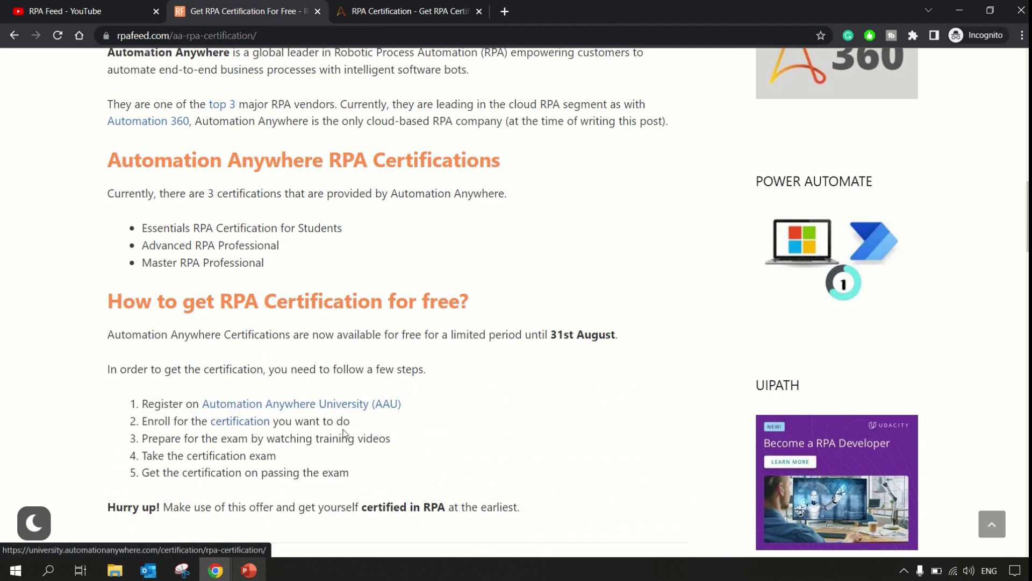
pyautogui.moveTo(163, 439); pyautogui.dragTo(352, 438)
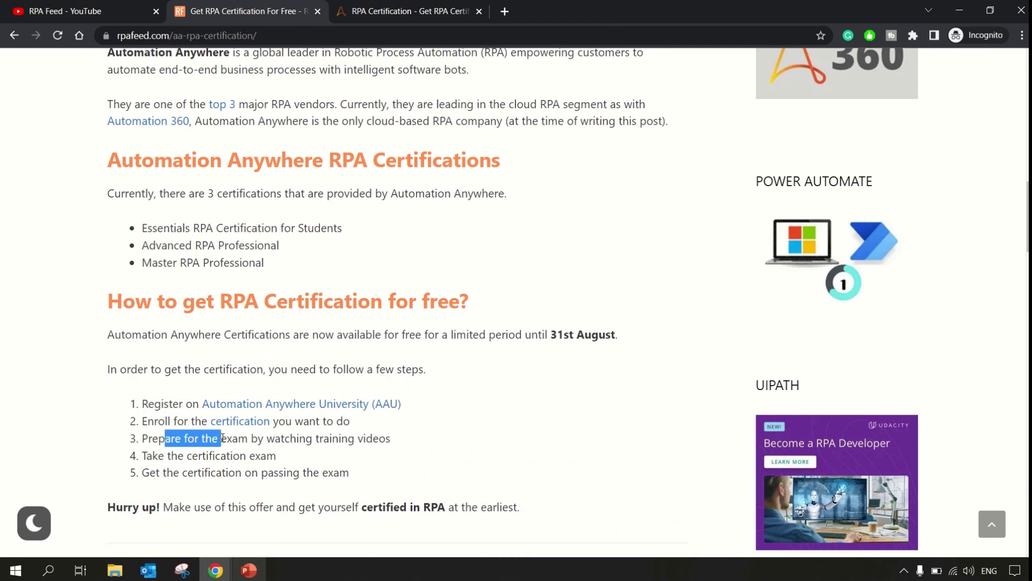
pyautogui.click(200, 458)
pyautogui.moveTo(167, 456); pyautogui.dragTo(248, 458)
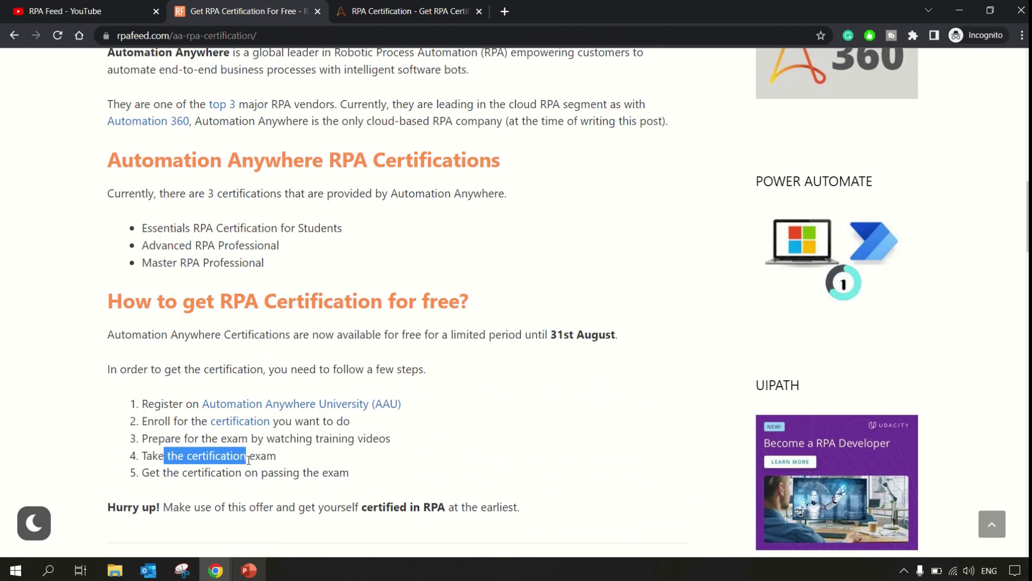
pyautogui.moveTo(159, 472); pyautogui.dragTo(298, 475)
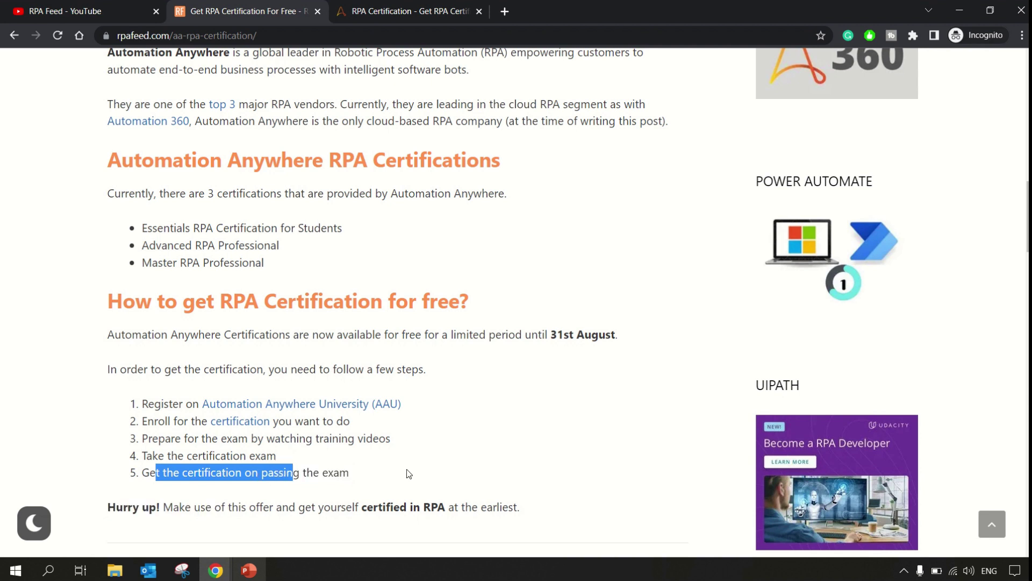
pyautogui.click(411, 14)
pyautogui.scroll(-3, 414, 353)
pyautogui.scroll(-5, 438, 364)
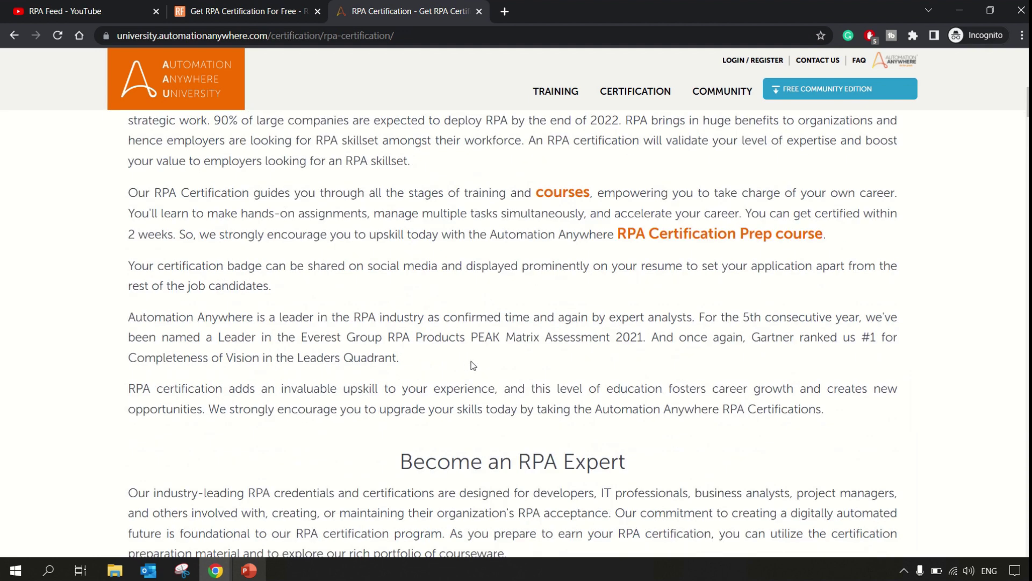
pyautogui.scroll(-5, 468, 363)
pyautogui.scroll(-4, 525, 363)
pyautogui.scroll(-3, 539, 353)
pyautogui.scroll(-2, 539, 353)
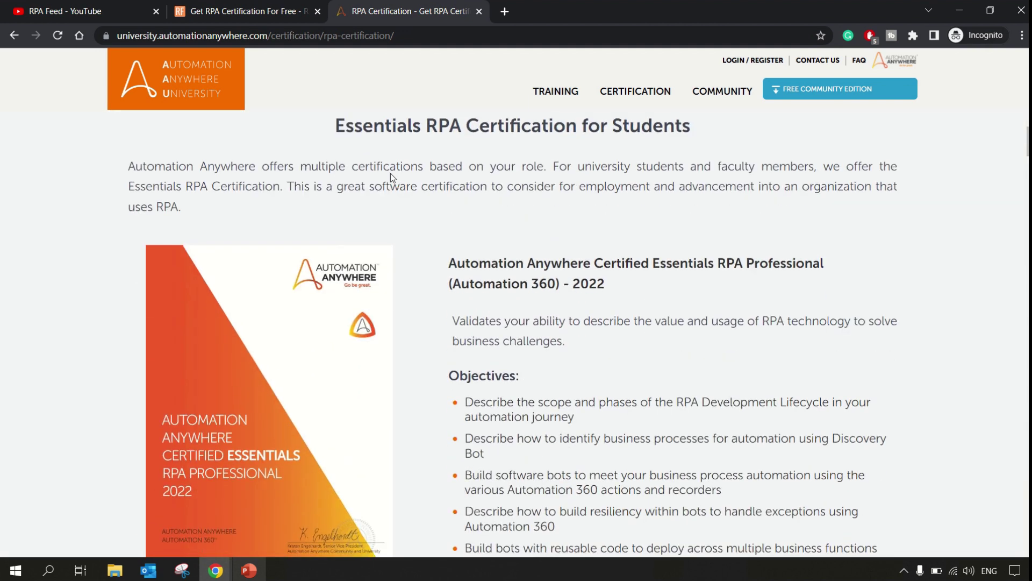
# - Highlight the Essentials for Students heading, question count, duration and 80% passing score
pyautogui.moveTo(361, 130); pyautogui.dragTo(694, 133)
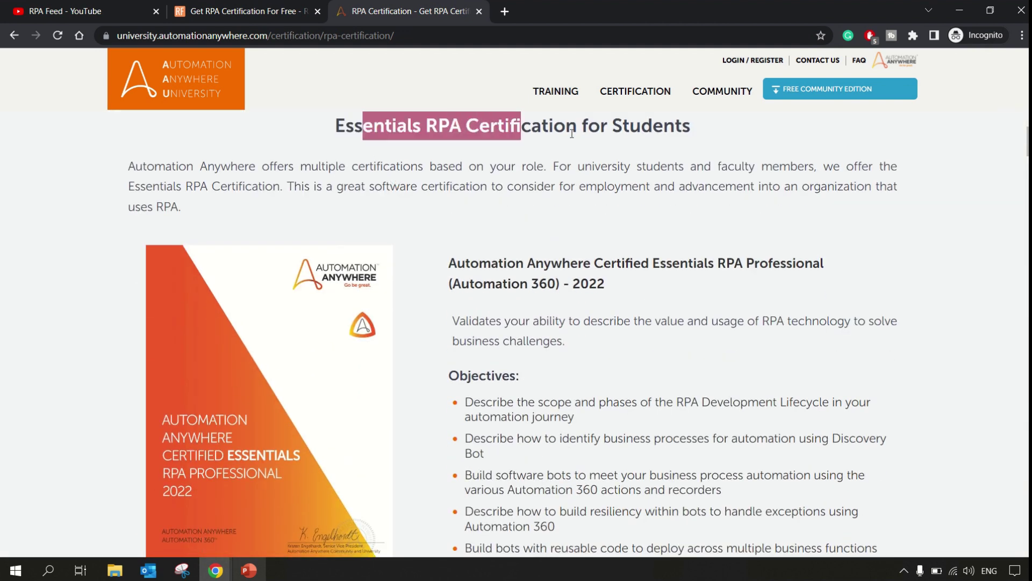
pyautogui.click(734, 149)
pyautogui.scroll(-3, 693, 254)
pyautogui.scroll(-2, 580, 283)
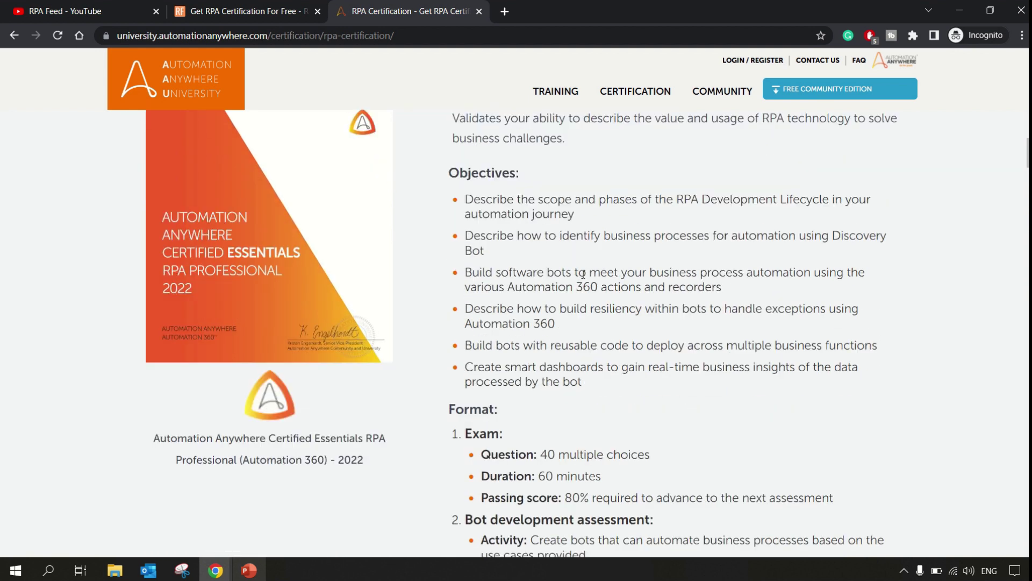
pyautogui.scroll(-2, 565, 307)
pyautogui.moveTo(499, 320)
pyautogui.mouseDown()
pyautogui.moveTo(641, 320)
pyautogui.moveTo(481, 321)
pyautogui.mouseUp()
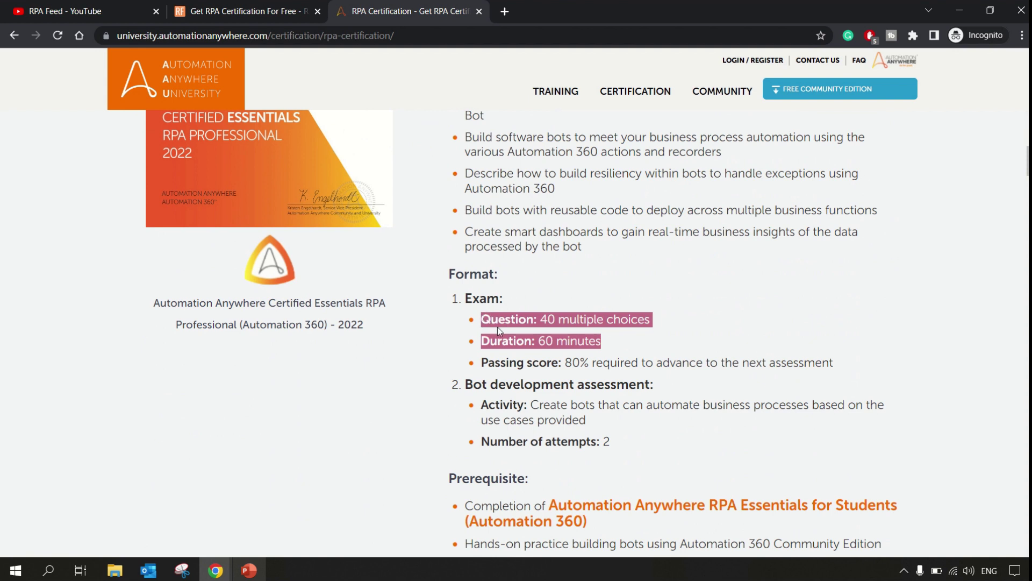
pyautogui.moveTo(538, 362); pyautogui.dragTo(761, 377)
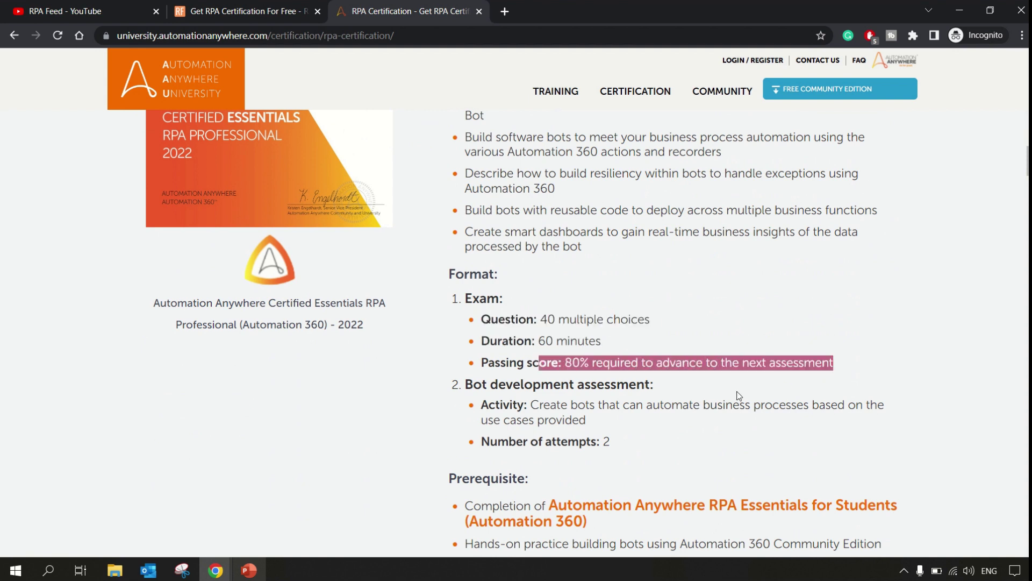
pyautogui.click(663, 422)
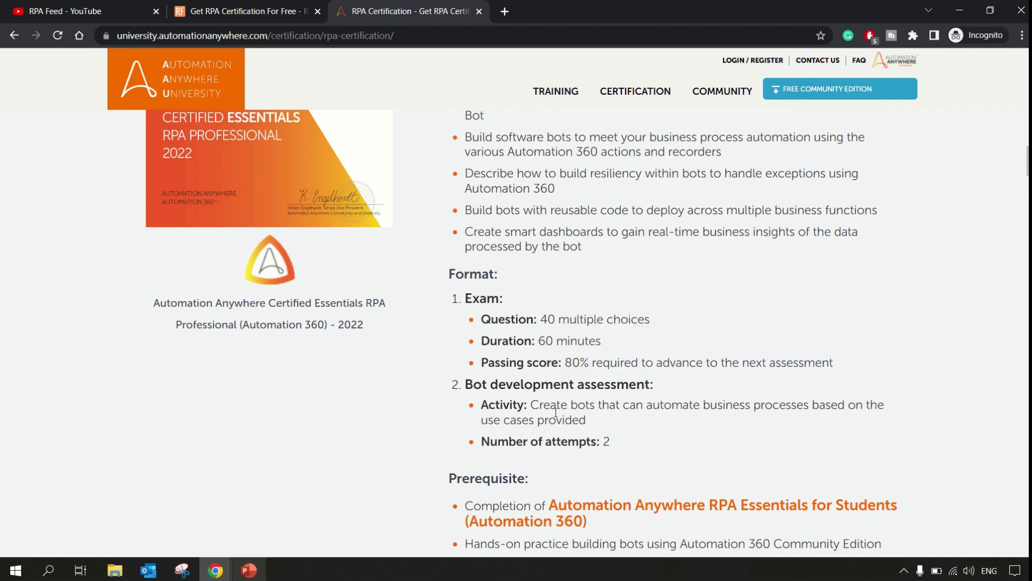
# - Highlight the bot development activity, attempts, prerequisite course and $0 USD cost lines
pyautogui.moveTo(551, 406); pyautogui.dragTo(638, 436)
pyautogui.click(677, 435)
pyautogui.moveTo(545, 405); pyautogui.dragTo(674, 421)
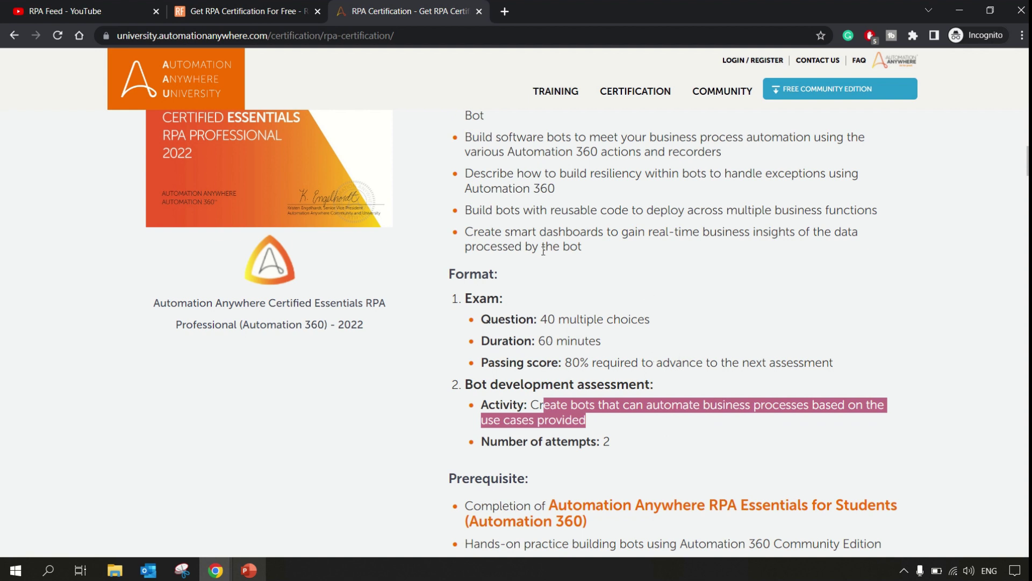
pyautogui.moveTo(482, 340); pyautogui.dragTo(724, 488)
pyautogui.click(579, 442)
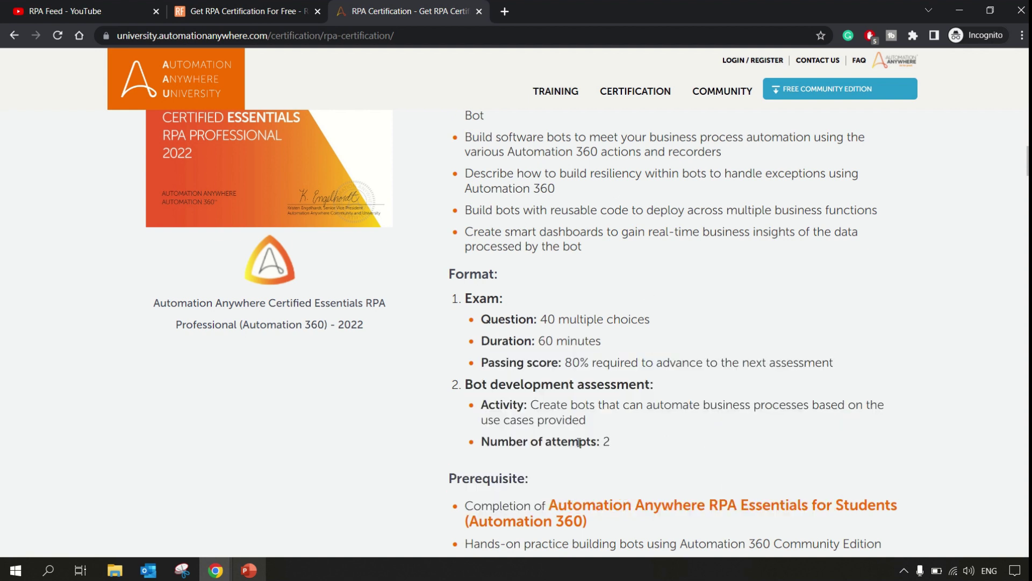
pyautogui.moveTo(496, 442); pyautogui.dragTo(632, 452)
pyautogui.click(655, 456)
pyautogui.scroll(-3, 693, 442)
pyautogui.scroll(-2, 693, 442)
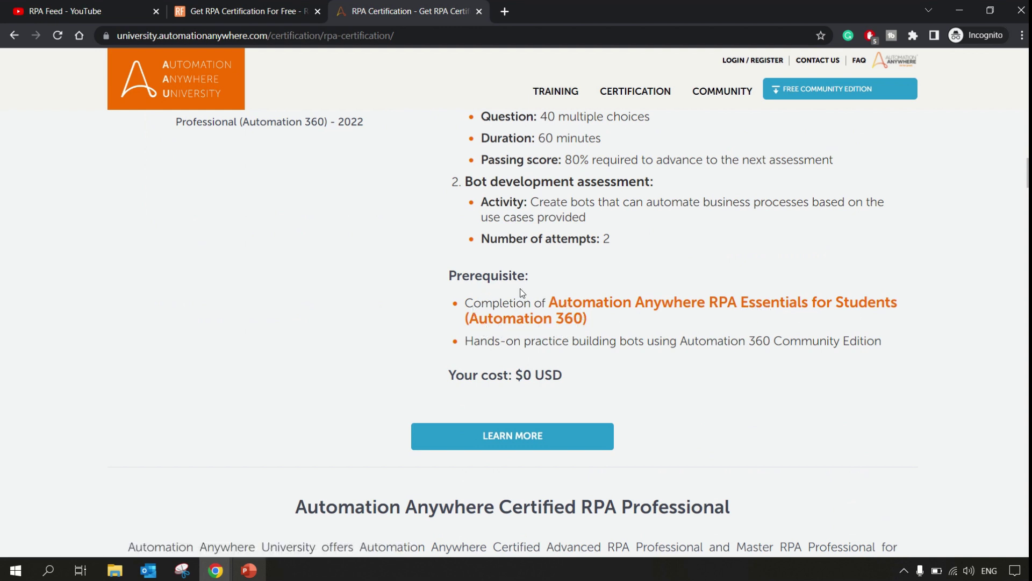
pyautogui.moveTo(462, 375)
pyautogui.mouseDown()
pyautogui.moveTo(557, 376)
pyautogui.moveTo(543, 387)
pyautogui.moveTo(553, 378)
pyautogui.mouseUp()
pyautogui.click(643, 357)
pyautogui.scroll(-8, 599, 374)
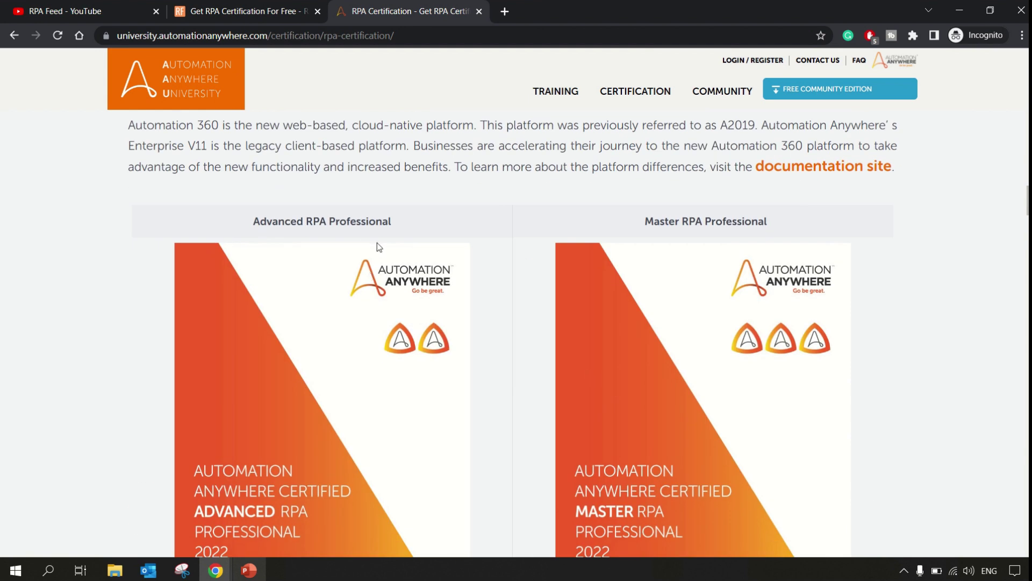
pyautogui.scroll(-5, 639, 294)
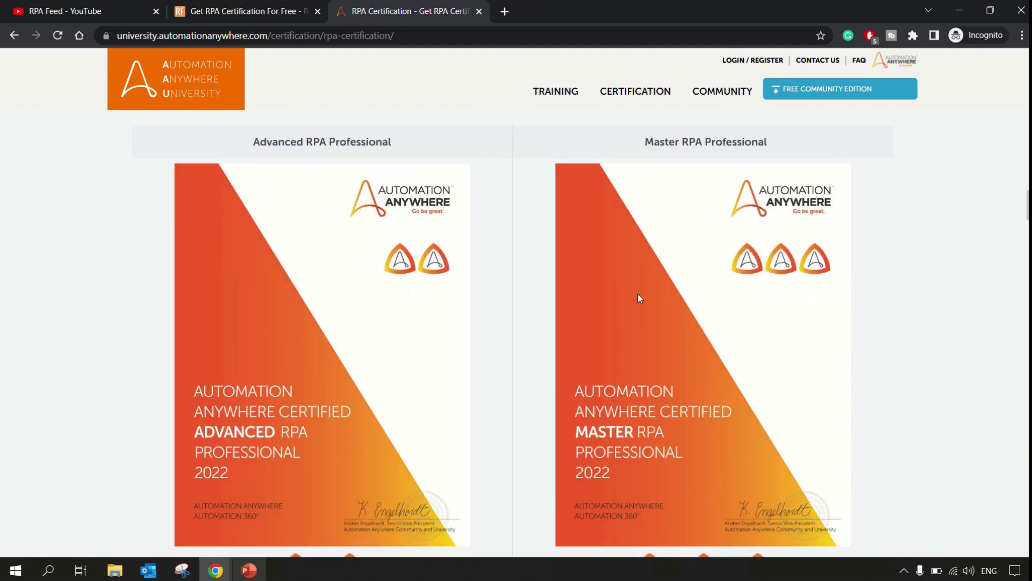
pyautogui.scroll(-4, 655, 307)
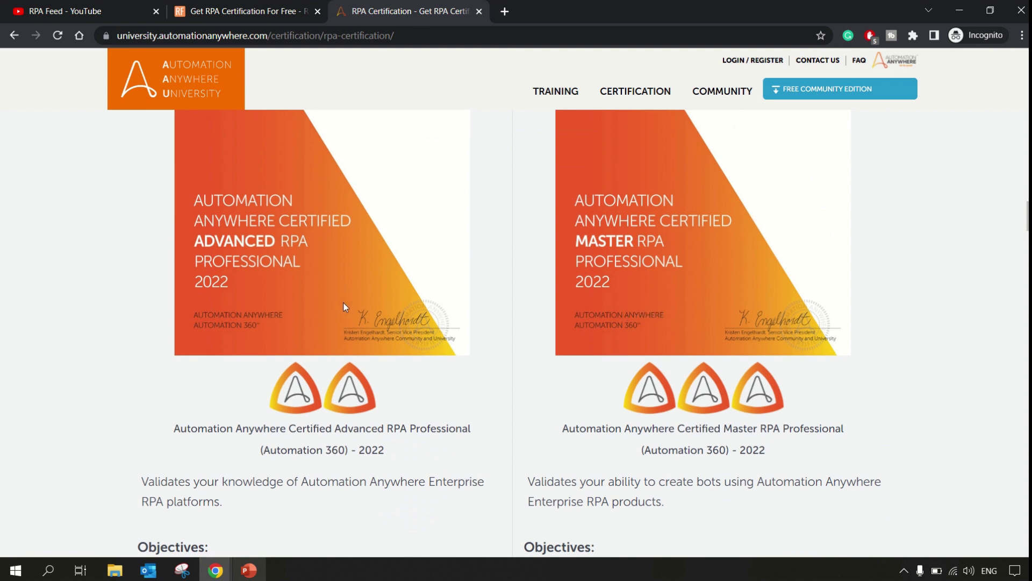
pyautogui.scroll(-10, 488, 330)
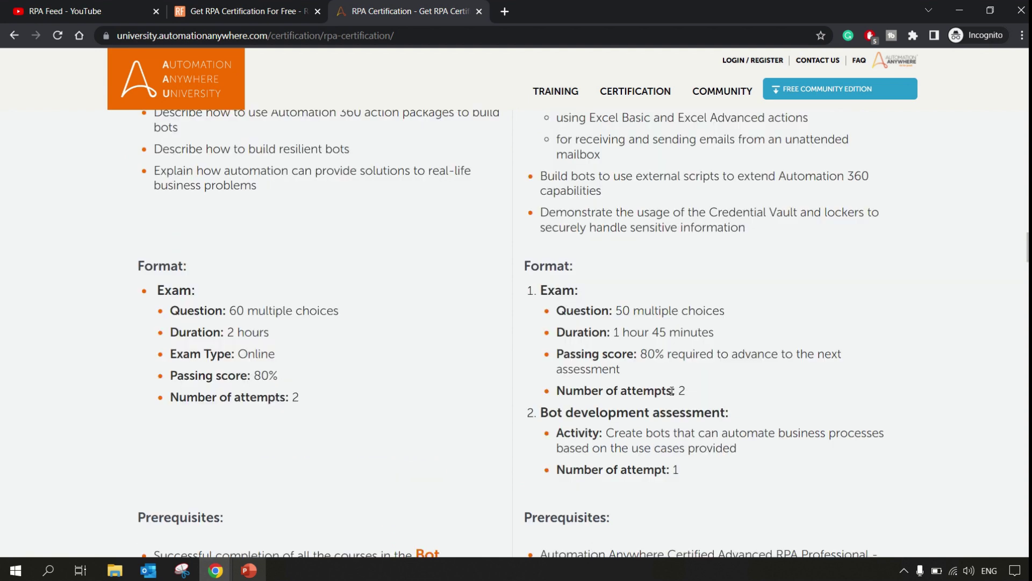
pyautogui.scroll(5, 267, 300)
pyautogui.scroll(4, 267, 300)
pyautogui.scroll(-2, 279, 326)
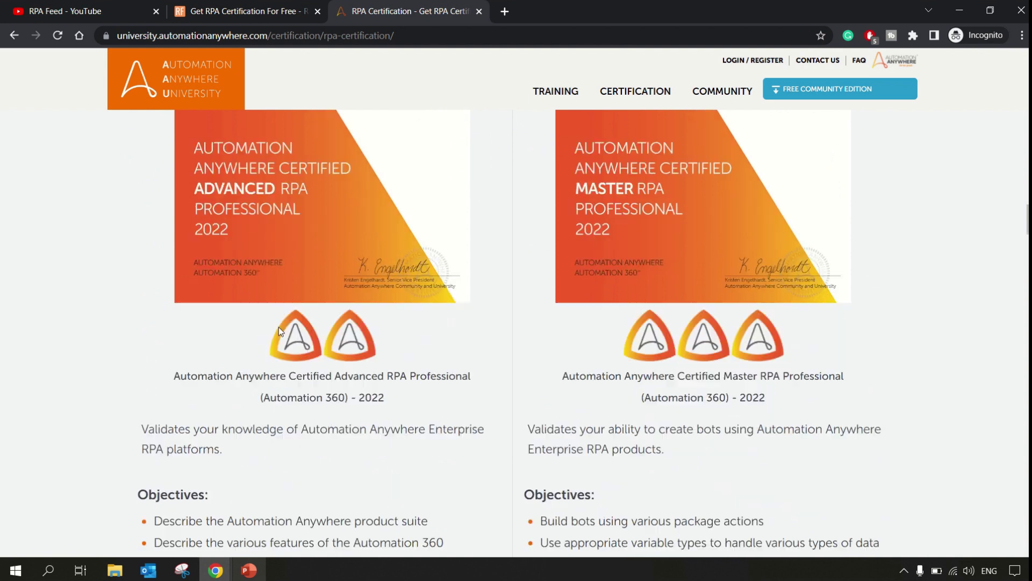
pyautogui.scroll(-3, 290, 343)
pyautogui.scroll(-5, 290, 343)
# - Highlight the Advanced exam's 60 questions, 2-hour duration, attempts, and the 6-hour learning trail
pyautogui.moveTo(236, 309); pyautogui.dragTo(330, 310)
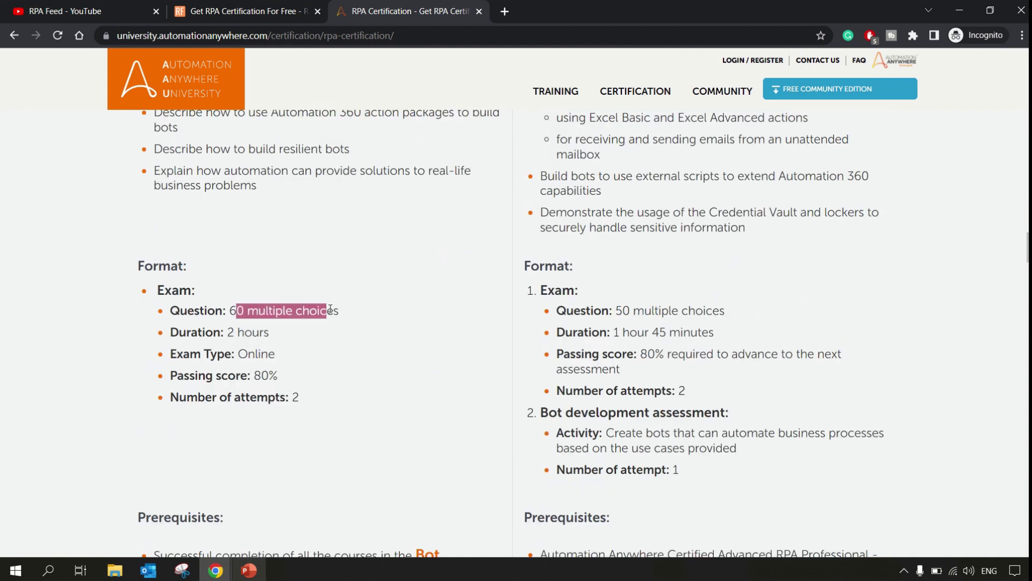
pyautogui.click(270, 334)
pyautogui.moveTo(242, 331); pyautogui.dragTo(224, 311)
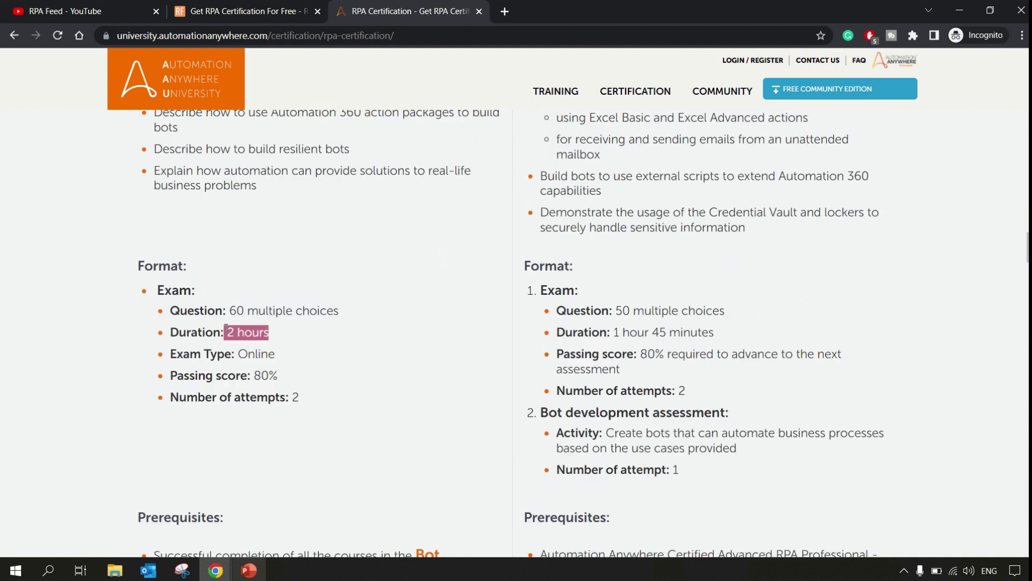
pyautogui.moveTo(214, 375)
pyautogui.mouseDown()
pyautogui.moveTo(278, 375)
pyautogui.moveTo(274, 397)
pyautogui.moveTo(343, 402)
pyautogui.mouseUp()
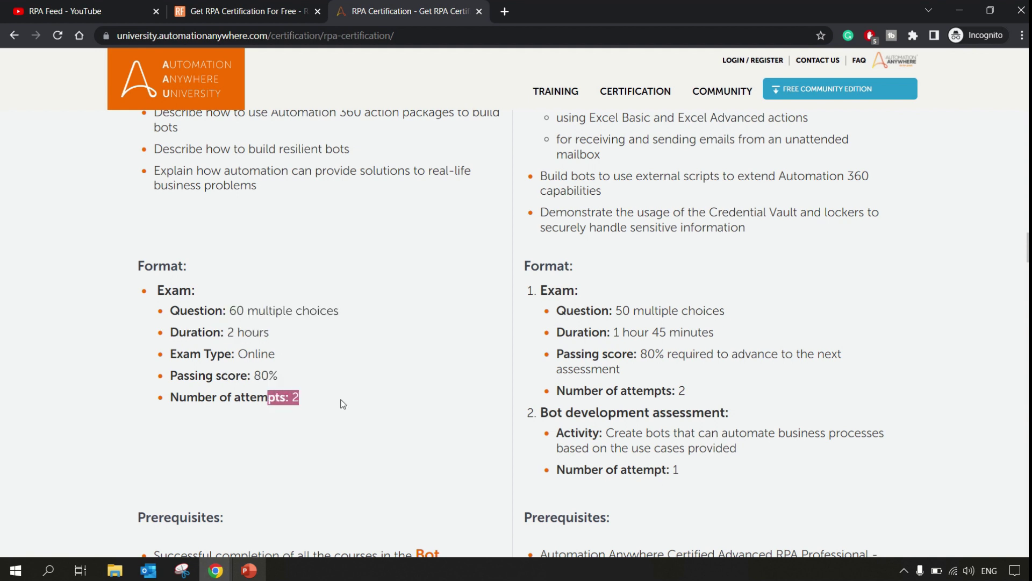
pyautogui.scroll(-3, 342, 402)
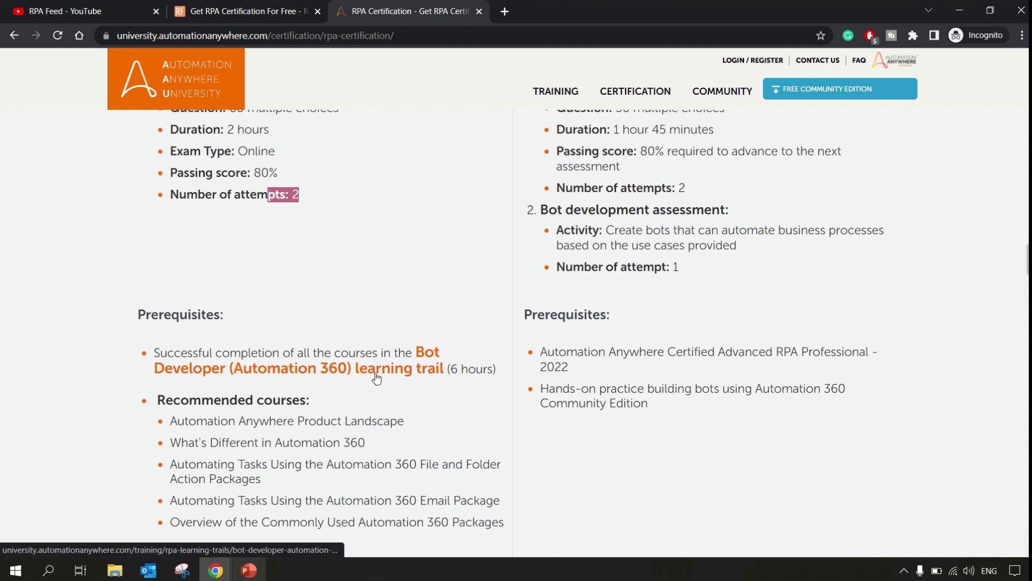
pyautogui.moveTo(451, 369); pyautogui.dragTo(494, 369)
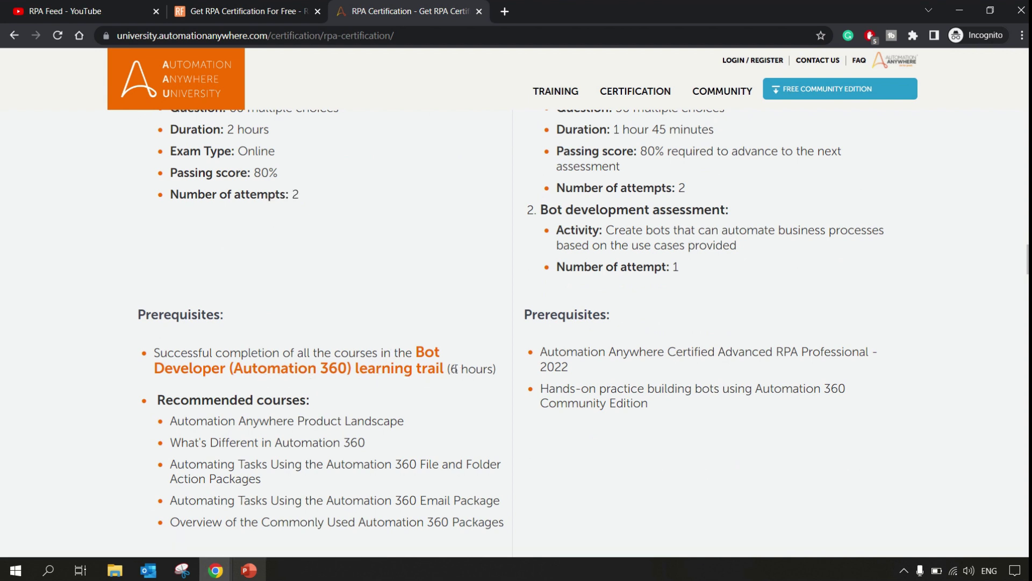
pyautogui.scroll(-2, 495, 368)
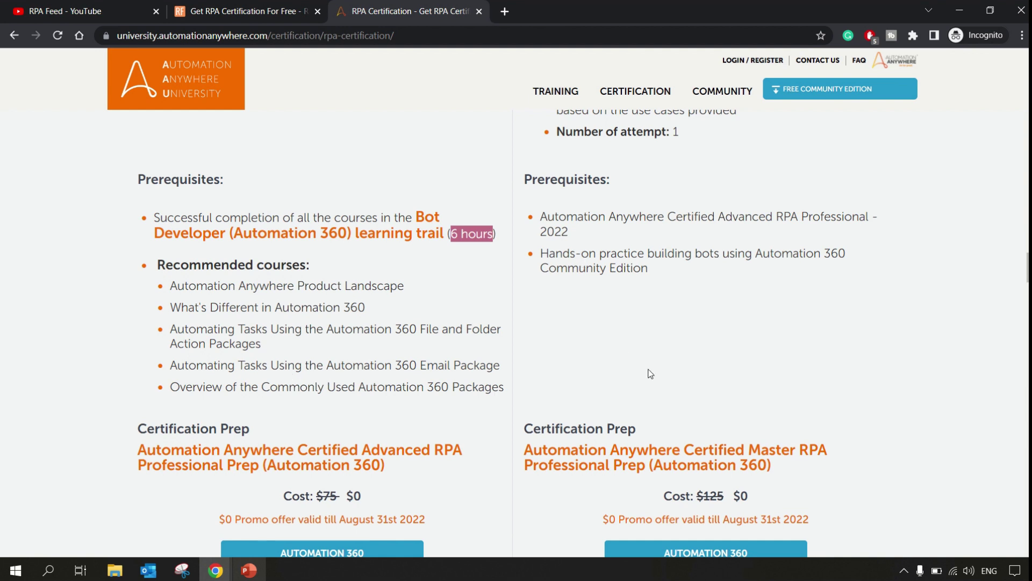
pyautogui.scroll(5, 650, 373)
pyautogui.scroll(3, 651, 374)
pyautogui.scroll(-2, 650, 374)
pyautogui.scroll(-2, 650, 373)
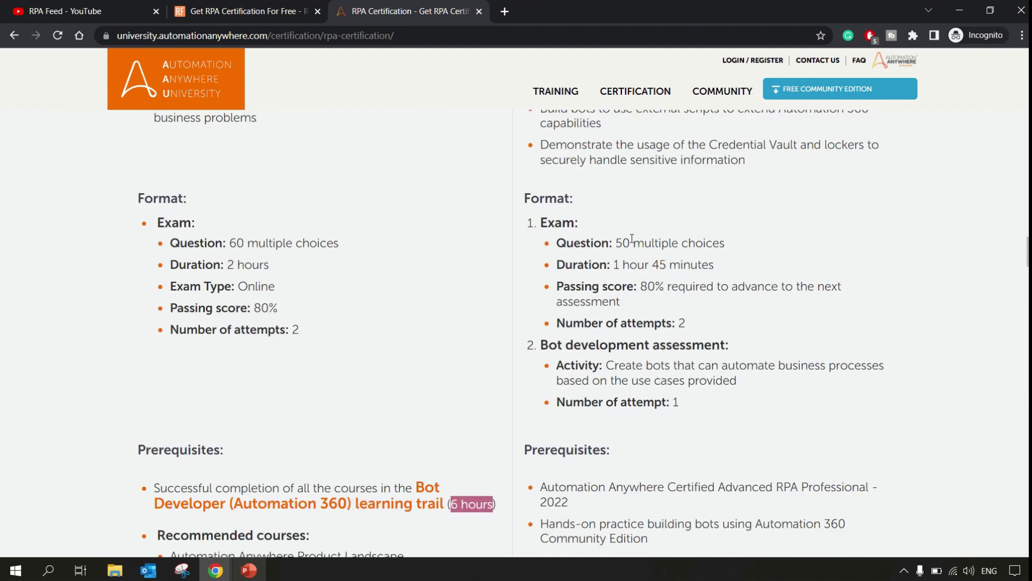
# - Highlight the Master exam's 50 multiple choices, 1 hour 45 minutes duration and 80% passing score
pyautogui.moveTo(623, 243); pyautogui.dragTo(731, 244)
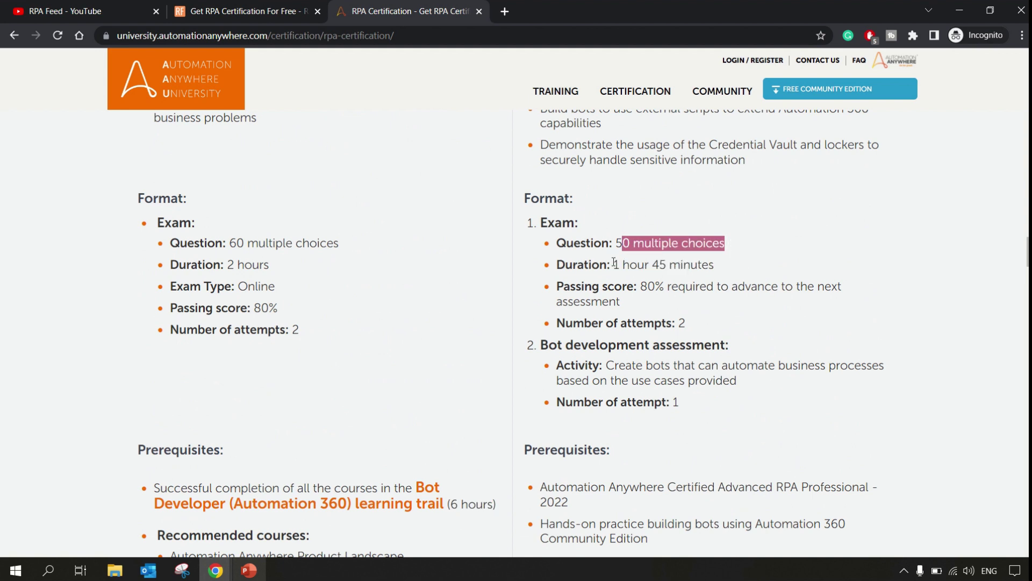
pyautogui.moveTo(612, 264); pyautogui.dragTo(686, 267)
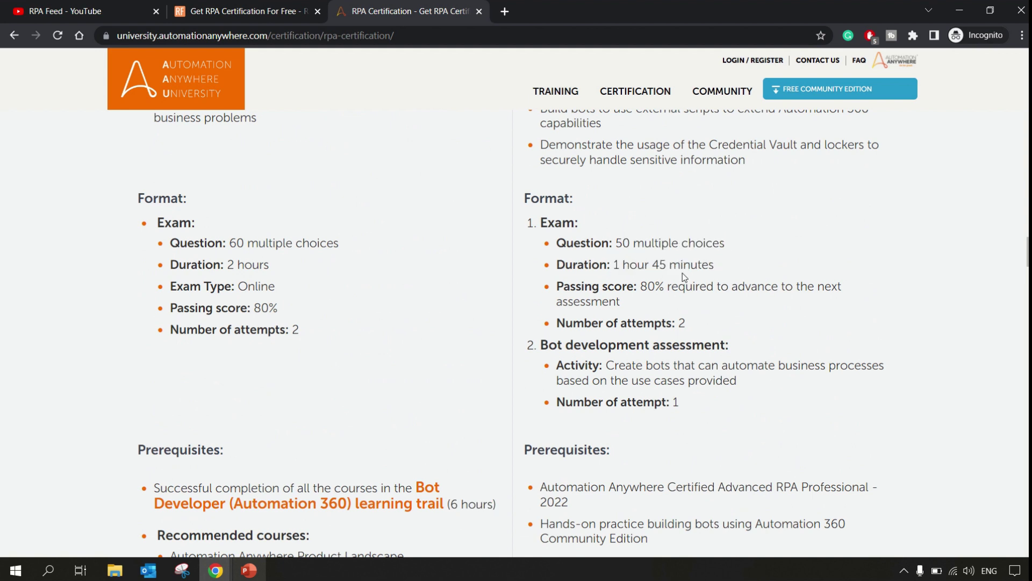
pyautogui.moveTo(647, 286); pyautogui.dragTo(730, 287)
pyautogui.click(759, 298)
# - Highlight the bot development assessment heading, its activity description, then the whole block
pyautogui.moveTo(566, 345); pyautogui.dragTo(724, 363)
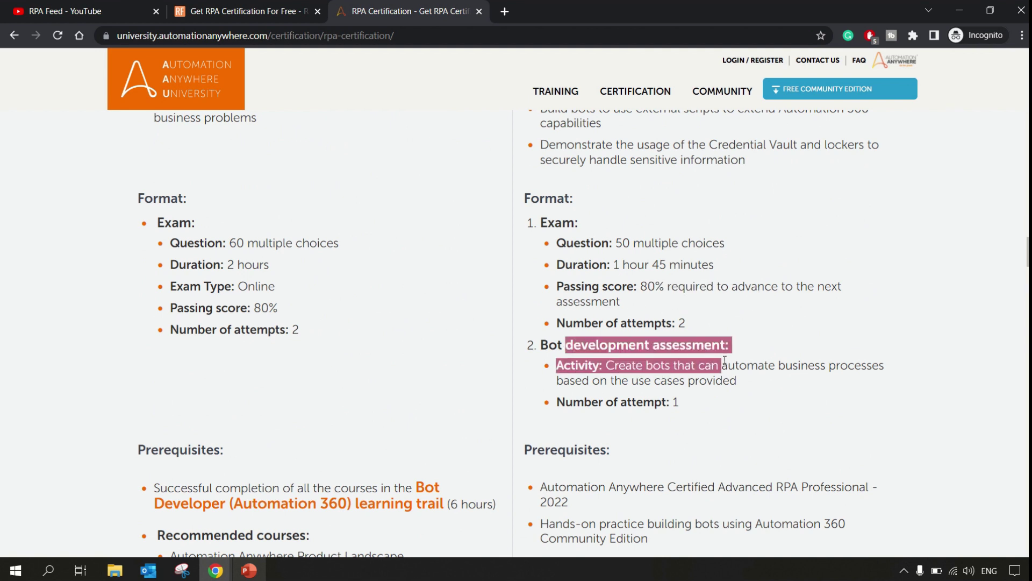
pyautogui.click(726, 407)
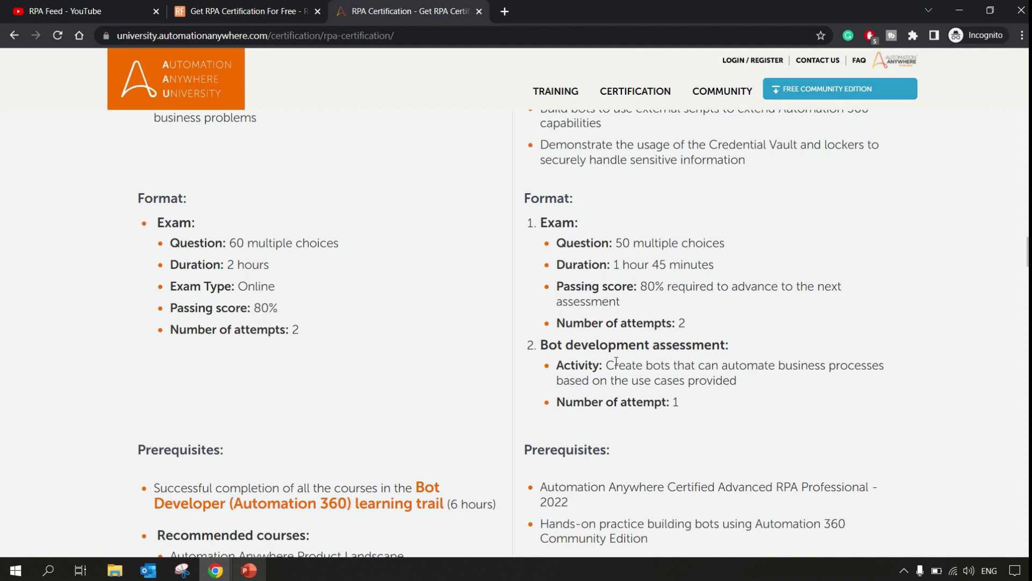
pyautogui.moveTo(615, 364); pyautogui.dragTo(740, 381)
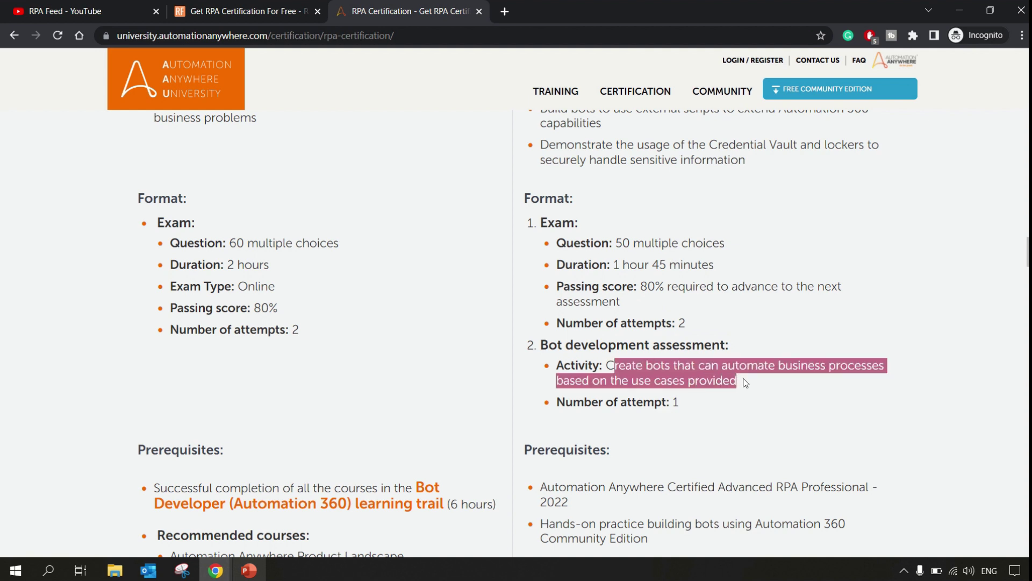
pyautogui.click(682, 408)
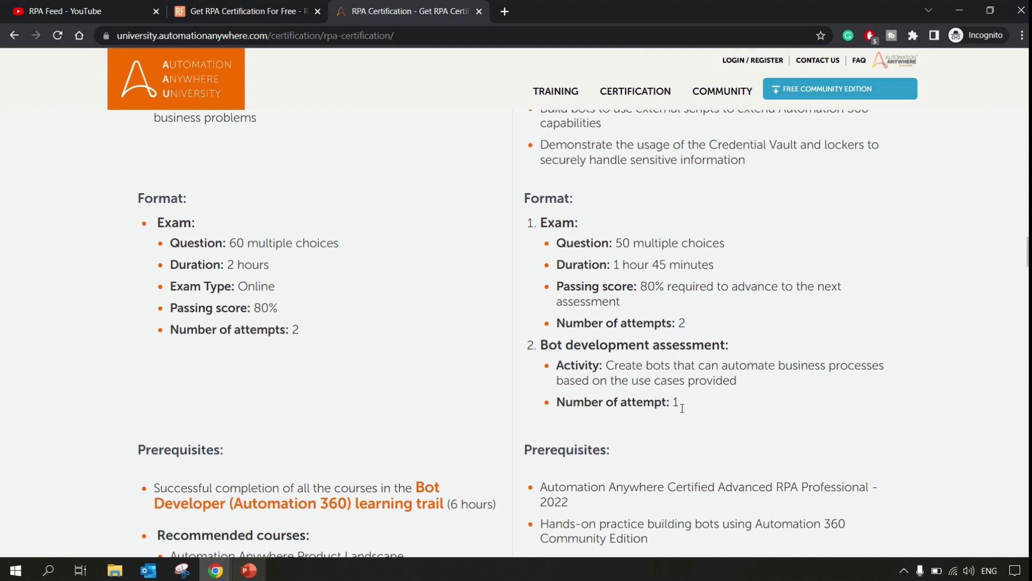
pyautogui.moveTo(682, 403)
pyautogui.mouseDown()
pyautogui.moveTo(537, 405)
pyautogui.moveTo(534, 356)
pyautogui.mouseUp()
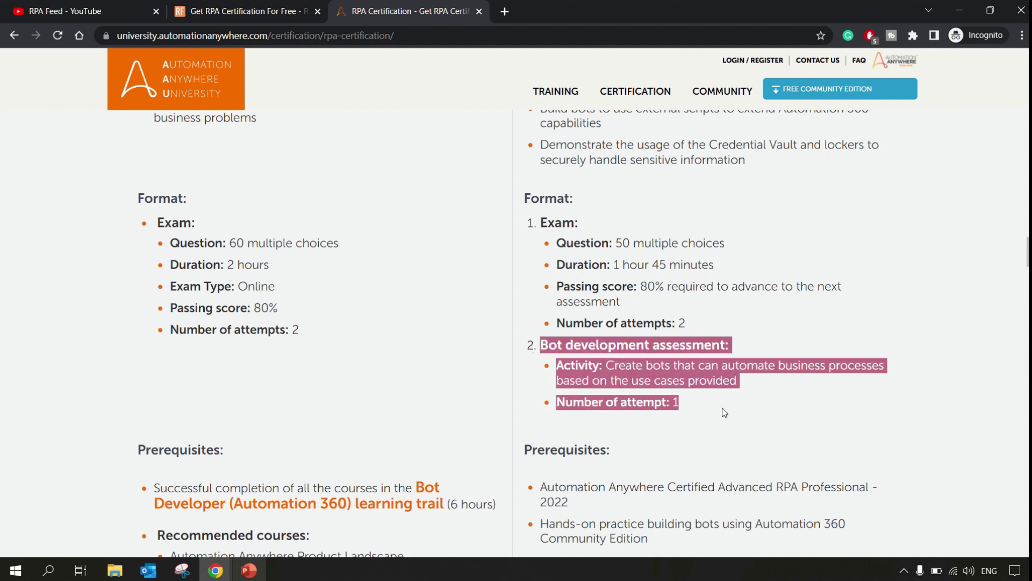
pyautogui.scroll(-2, 722, 408)
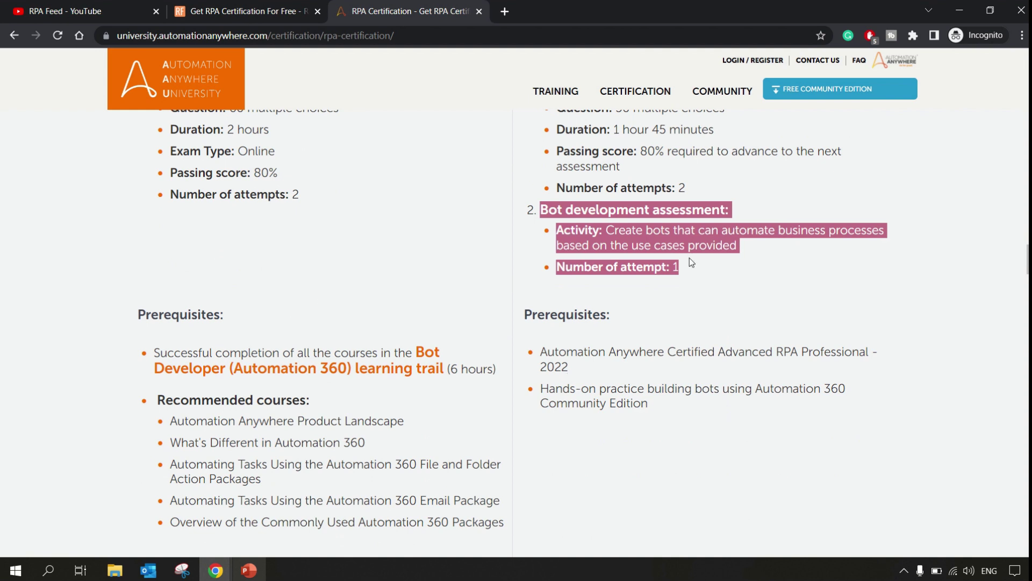
pyautogui.scroll(3, 709, 337)
pyautogui.scroll(3, 709, 336)
pyautogui.scroll(-3, 714, 328)
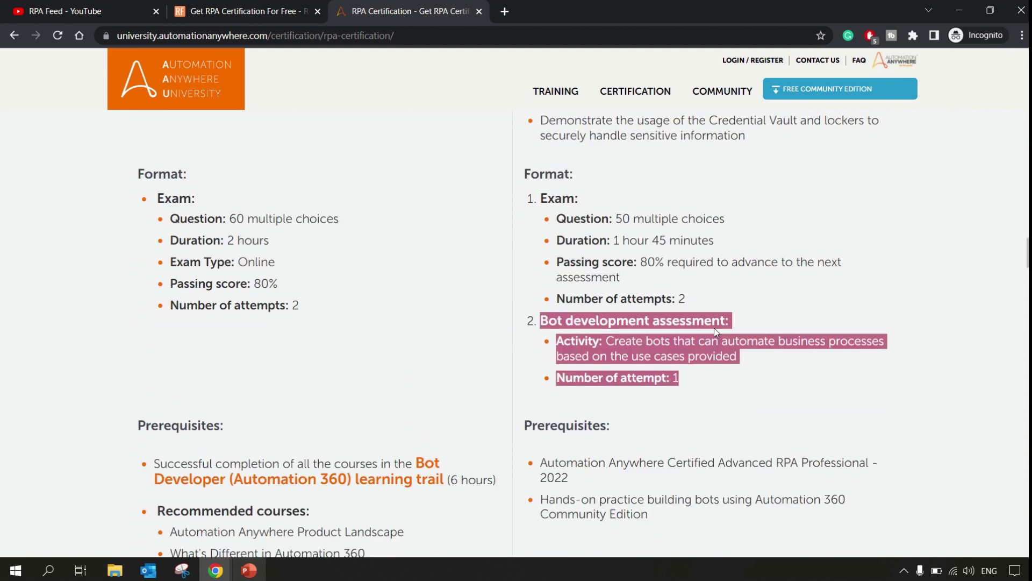
pyautogui.scroll(-4, 714, 329)
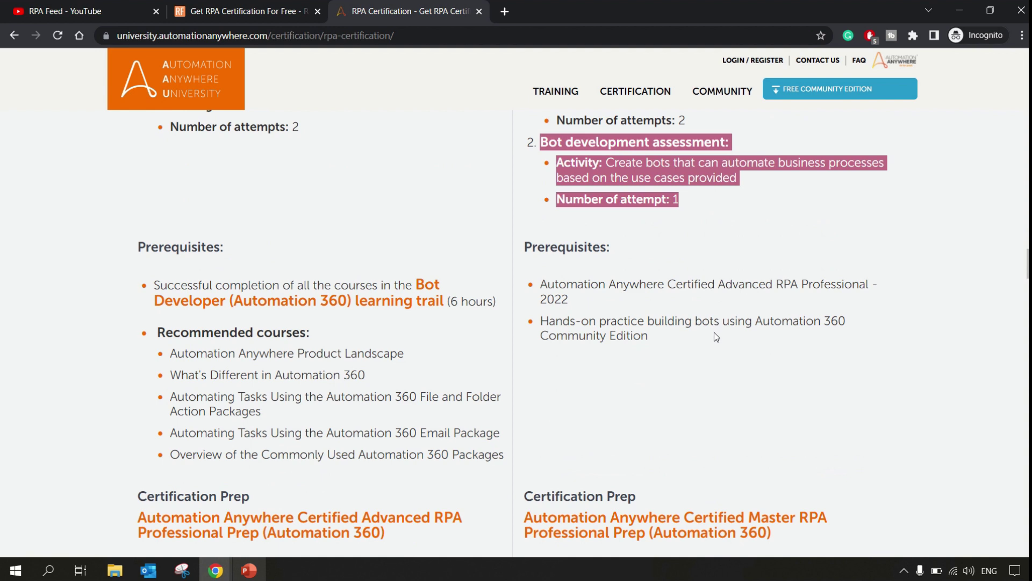
pyautogui.scroll(-3, 716, 332)
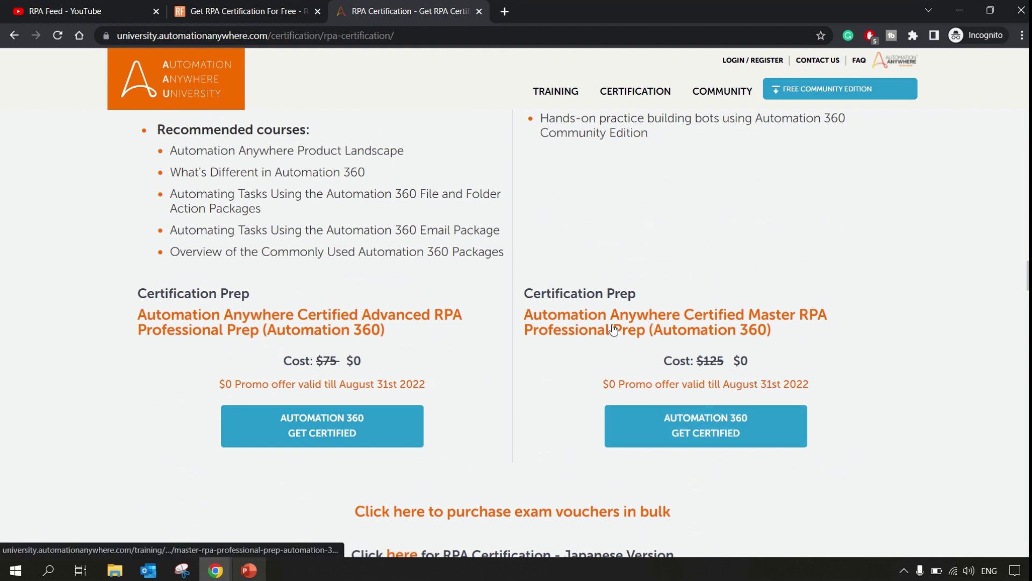
pyautogui.scroll(-1, 698, 396)
pyautogui.scroll(4, 605, 387)
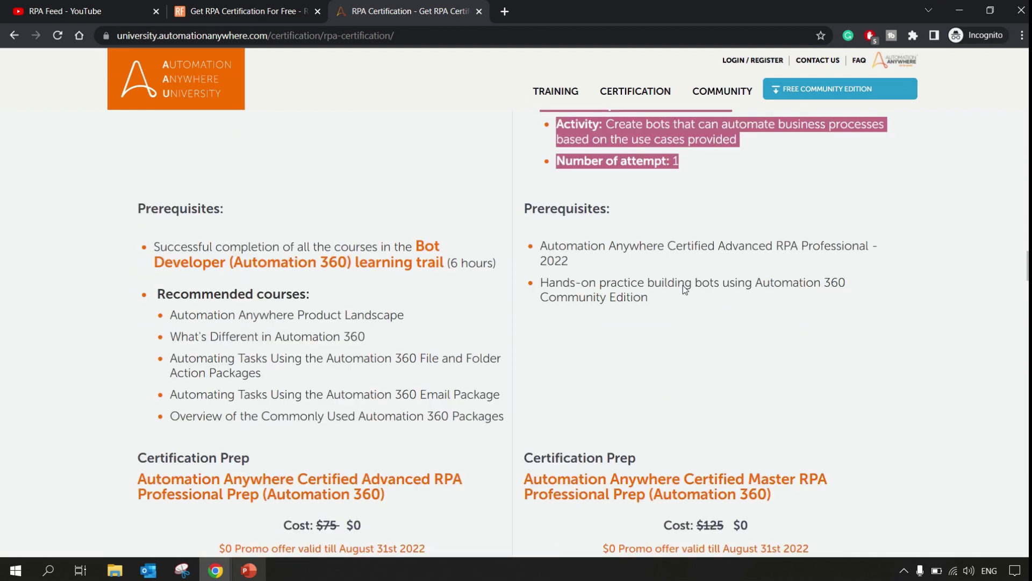
pyautogui.scroll(4, 565, 364)
pyautogui.scroll(4, 541, 334)
pyautogui.scroll(5, 541, 333)
pyautogui.scroll(4, 541, 334)
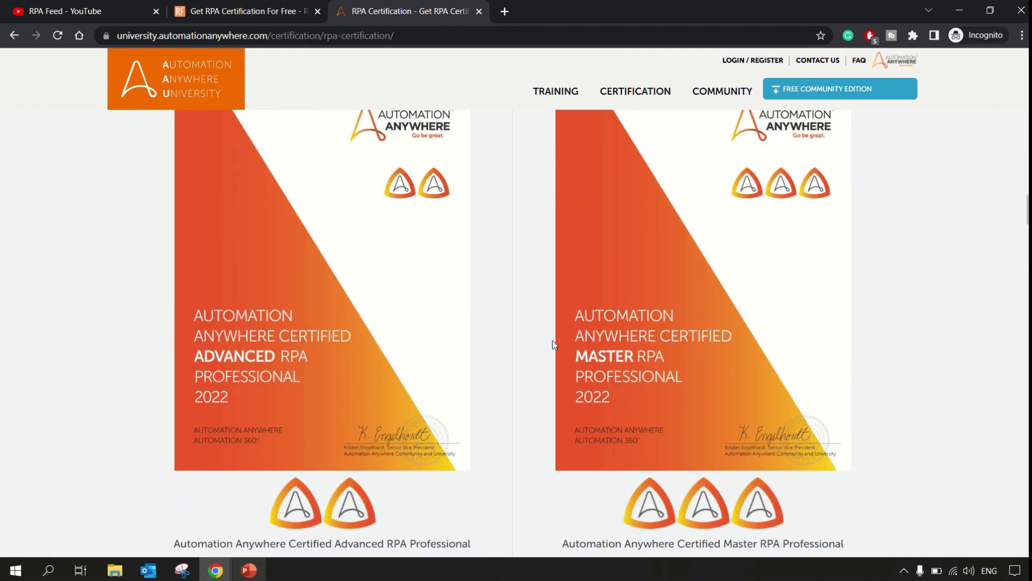
pyautogui.scroll(5, 549, 338)
pyautogui.scroll(-2, 552, 345)
pyautogui.scroll(-2, 553, 343)
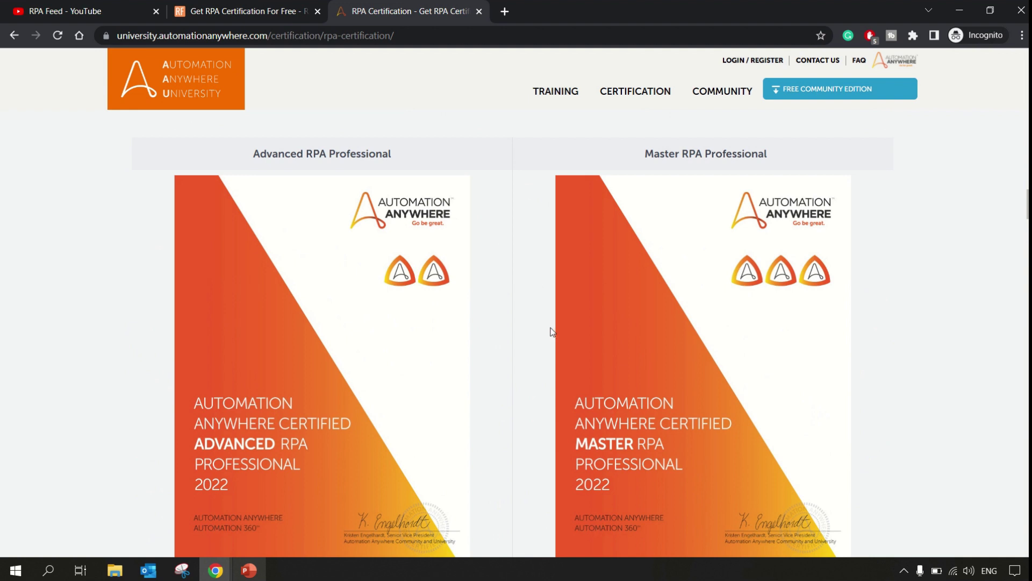
pyautogui.scroll(-3, 552, 343)
pyautogui.scroll(-2, 565, 335)
pyautogui.scroll(-4, 574, 329)
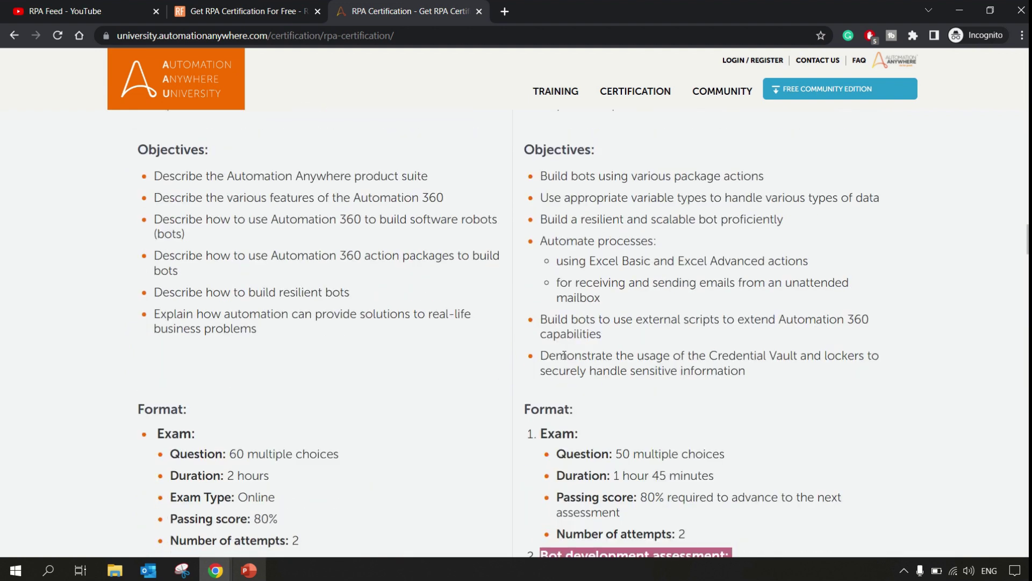
pyautogui.scroll(-3, 477, 392)
pyautogui.scroll(-1, 427, 404)
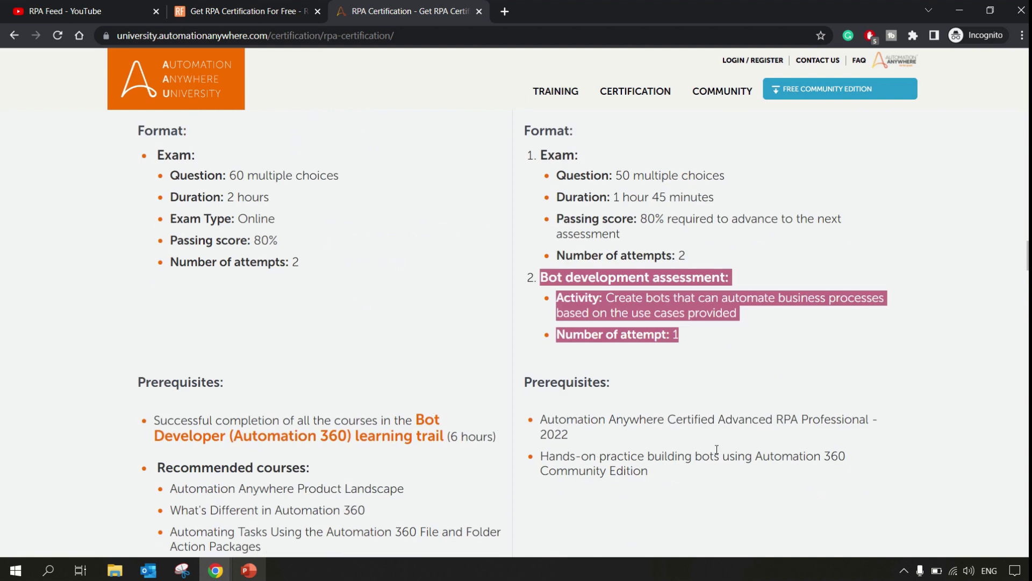
pyautogui.scroll(-6, 715, 451)
pyautogui.scroll(-3, 716, 451)
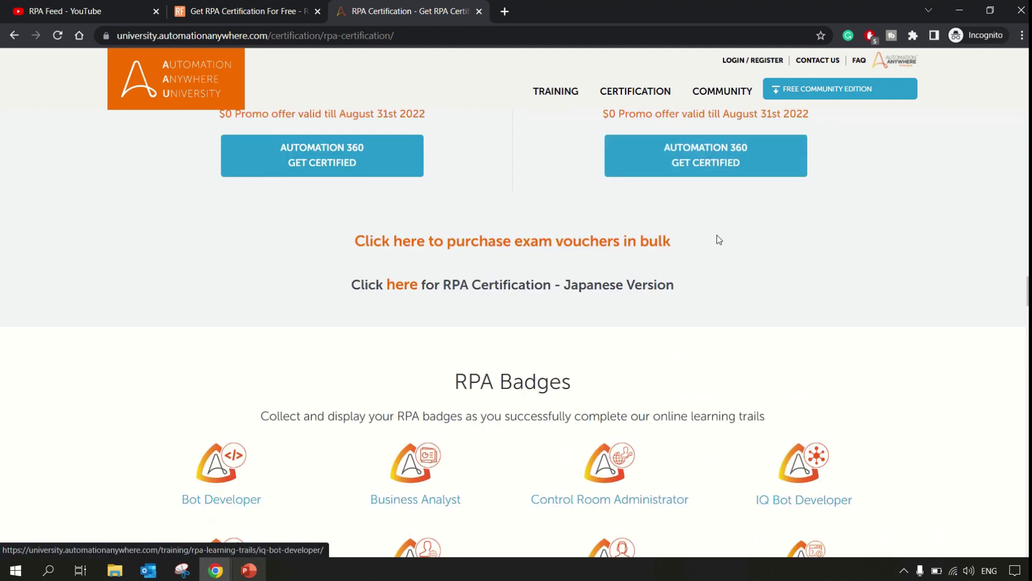
pyautogui.scroll(-2, 683, 349)
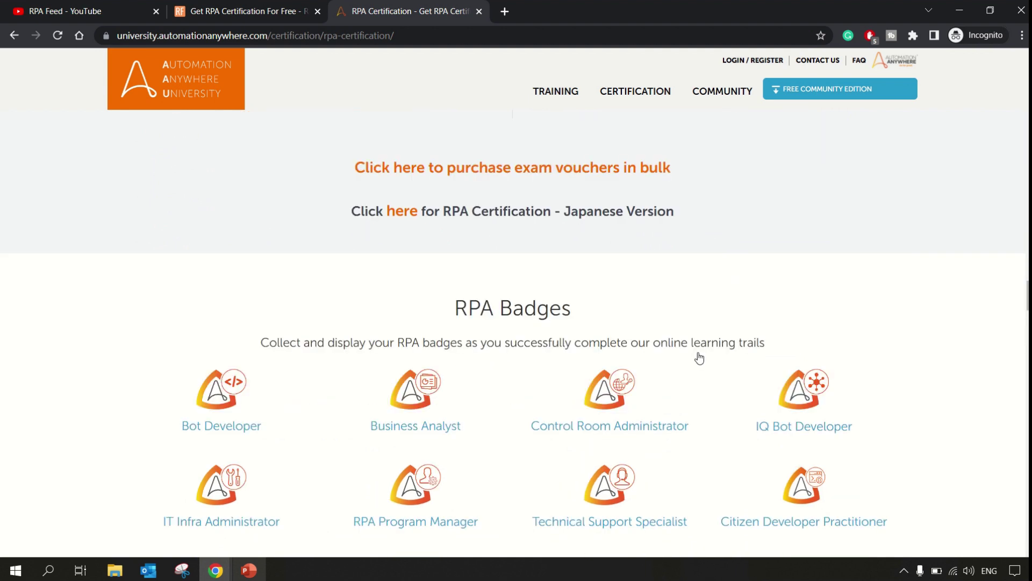
pyautogui.scroll(-2, 684, 349)
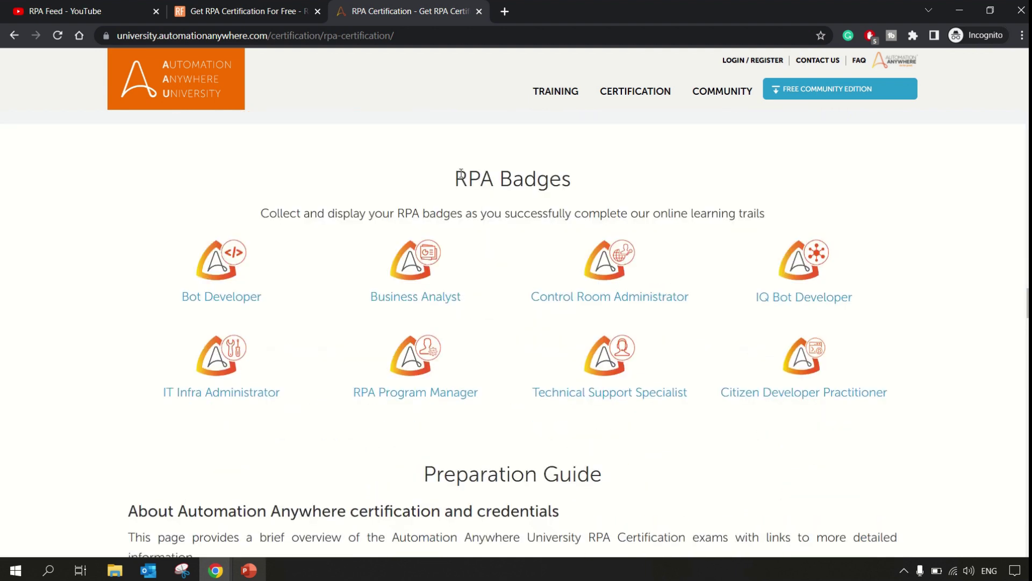
pyautogui.moveTo(452, 176); pyautogui.dragTo(560, 213)
pyautogui.scroll(3, 674, 255)
pyautogui.scroll(3, 674, 256)
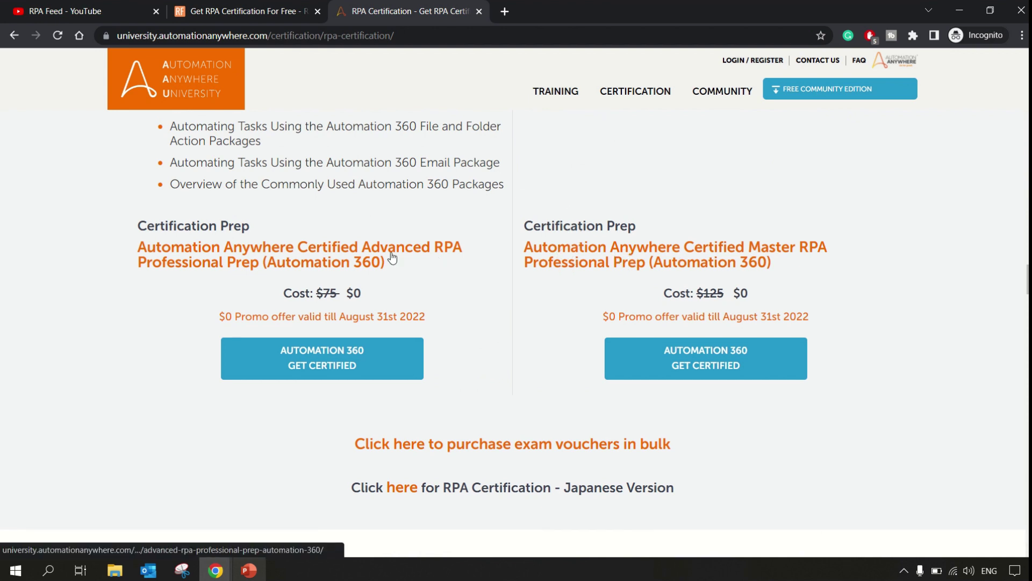
pyautogui.scroll(-4, 447, 259)
pyautogui.scroll(-1, 591, 289)
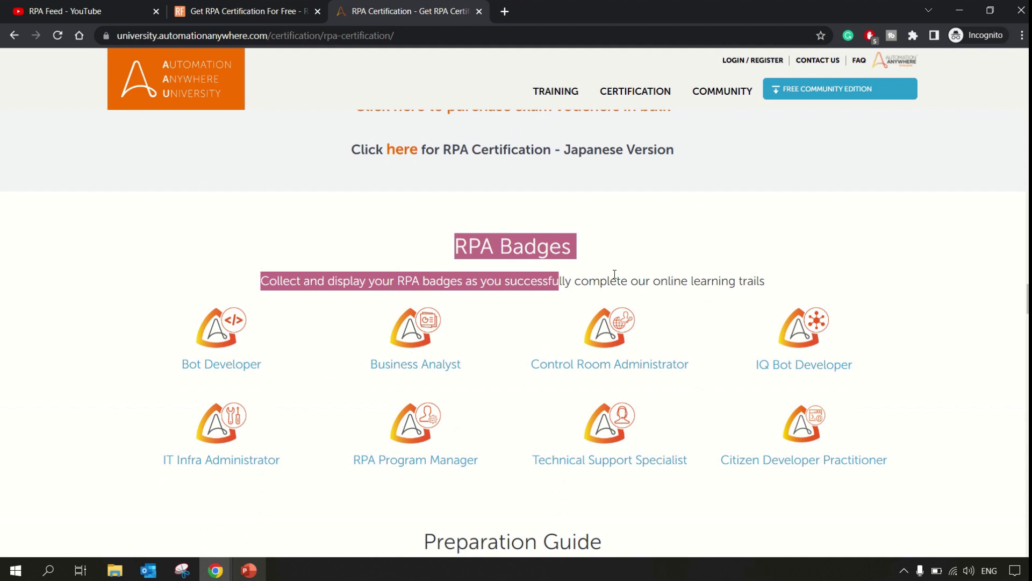
pyautogui.scroll(-2, 685, 359)
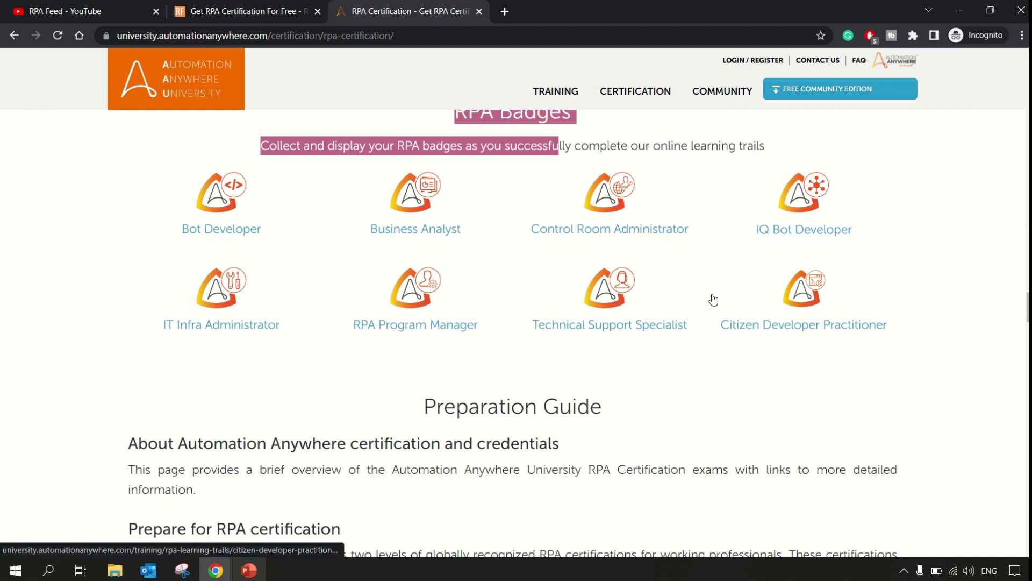
pyautogui.scroll(-1, 702, 388)
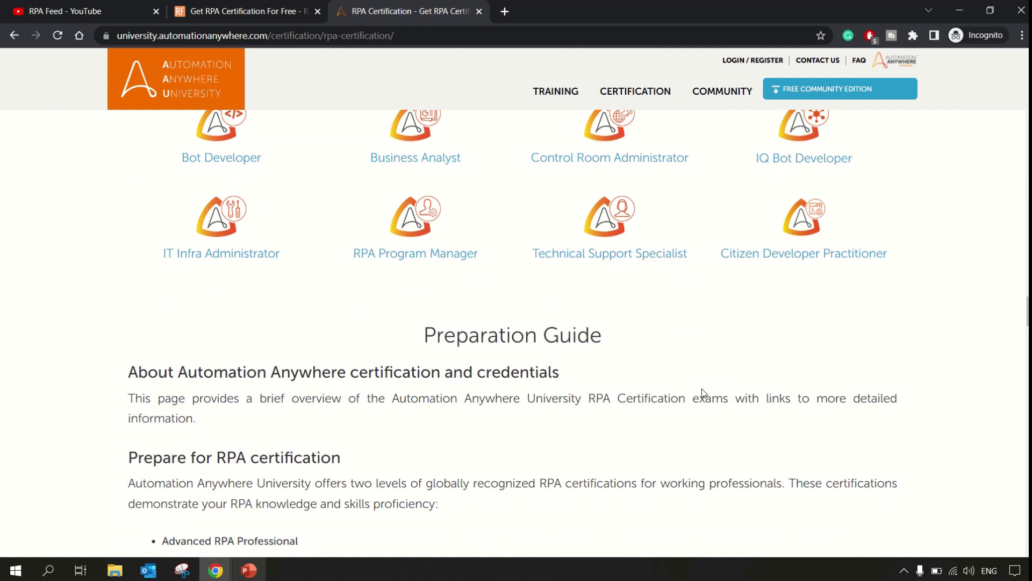
pyautogui.scroll(-2, 702, 388)
pyautogui.scroll(3, 703, 388)
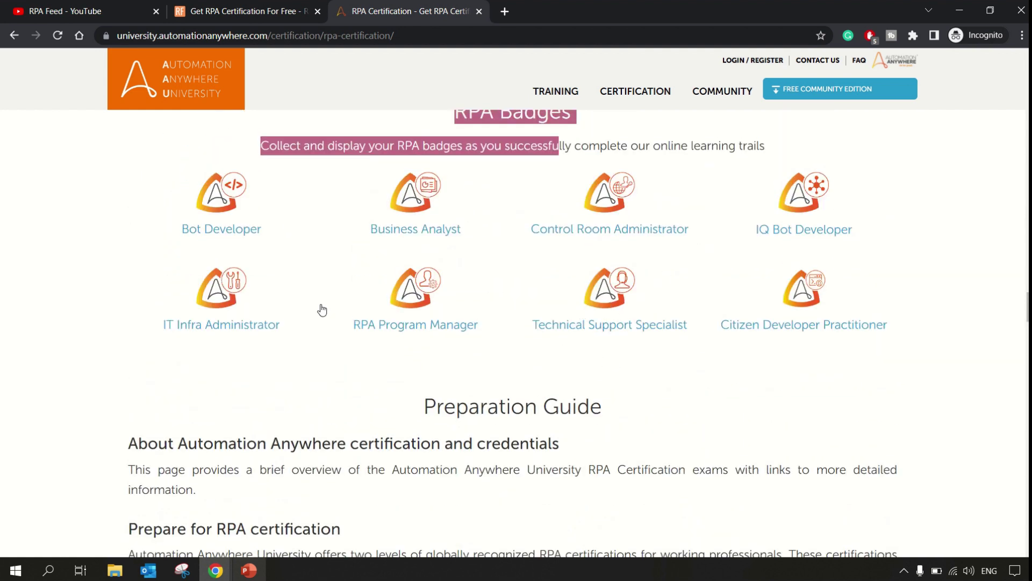
pyautogui.scroll(-3, 629, 367)
pyautogui.scroll(-1, 637, 367)
pyautogui.scroll(-3, 643, 369)
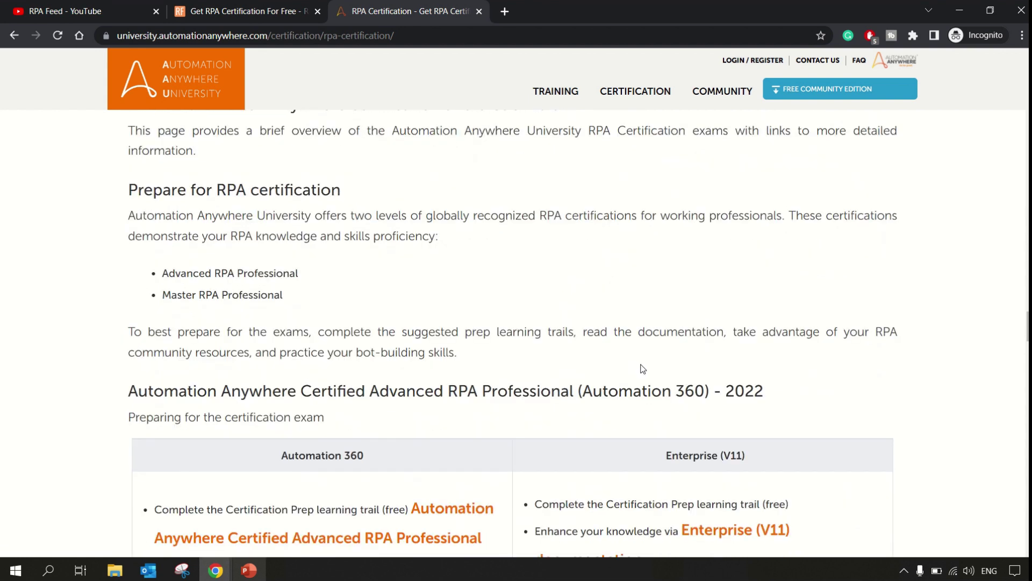
pyautogui.scroll(-3, 642, 369)
pyautogui.scroll(2, 565, 242)
pyautogui.scroll(1, 510, 321)
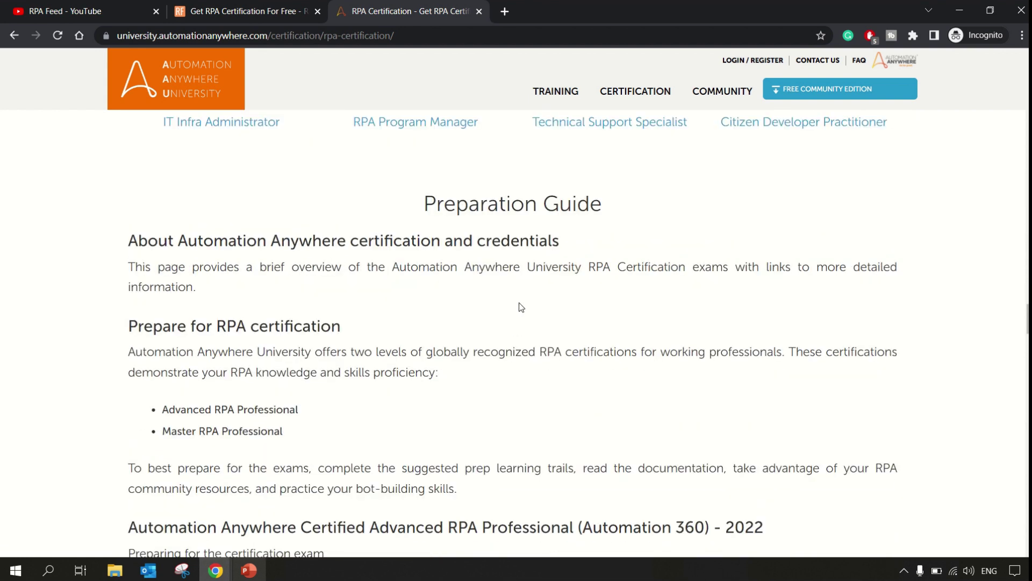
pyautogui.scroll(-3, 517, 315)
pyautogui.scroll(-3, 524, 309)
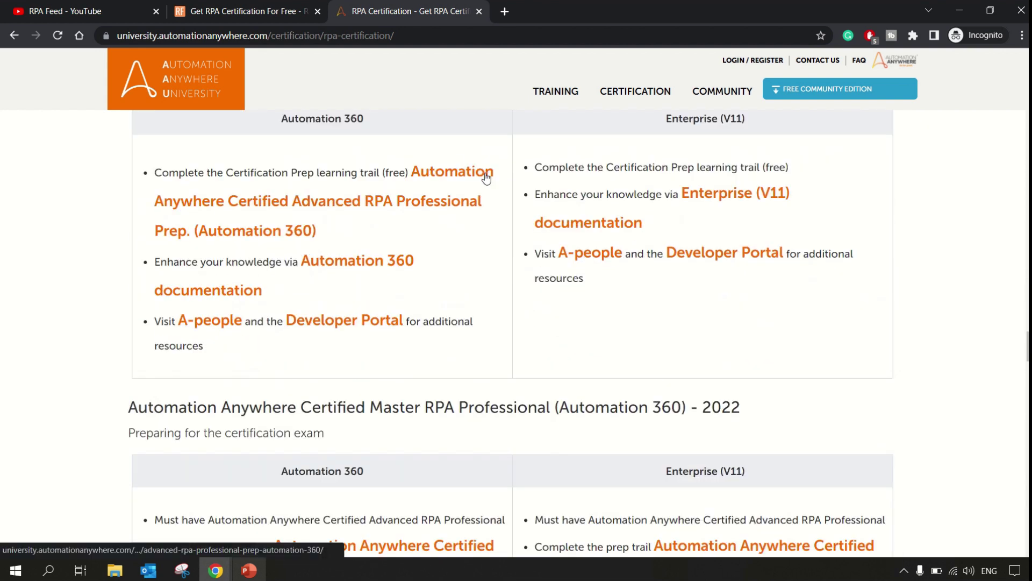
pyautogui.scroll(-2, 530, 352)
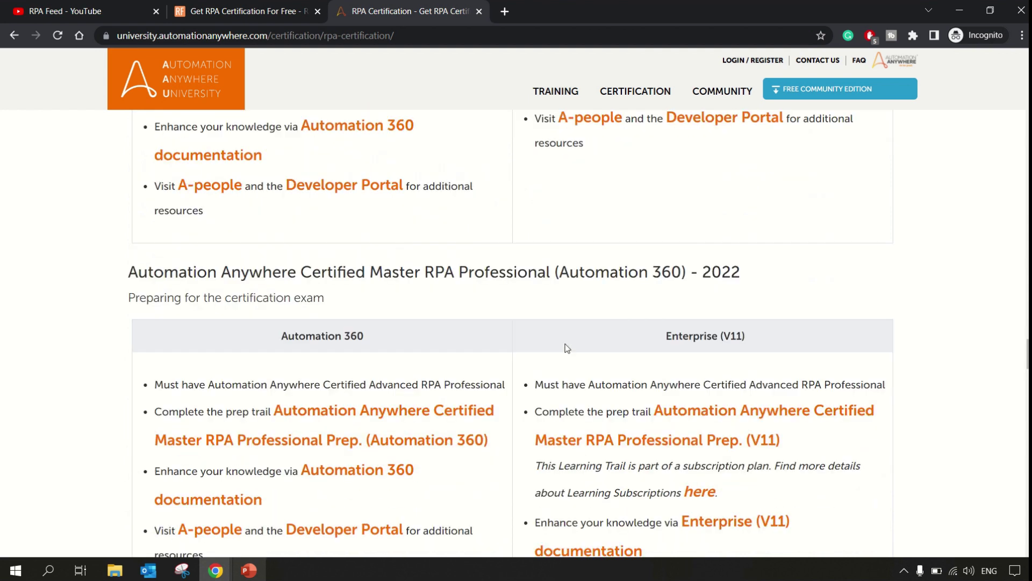
pyautogui.scroll(-1, 523, 385)
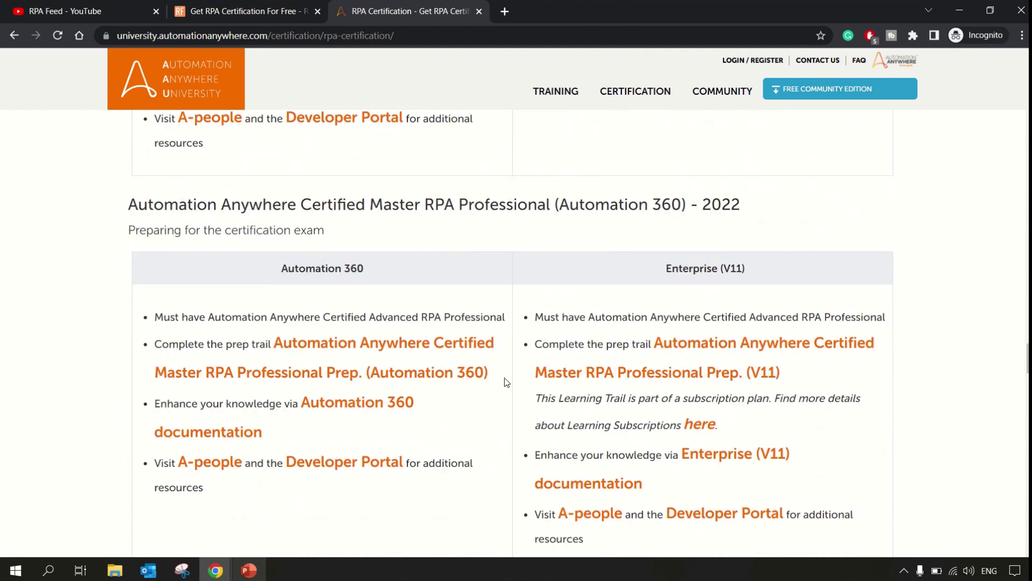
pyautogui.scroll(4, 435, 430)
pyautogui.scroll(1, 399, 304)
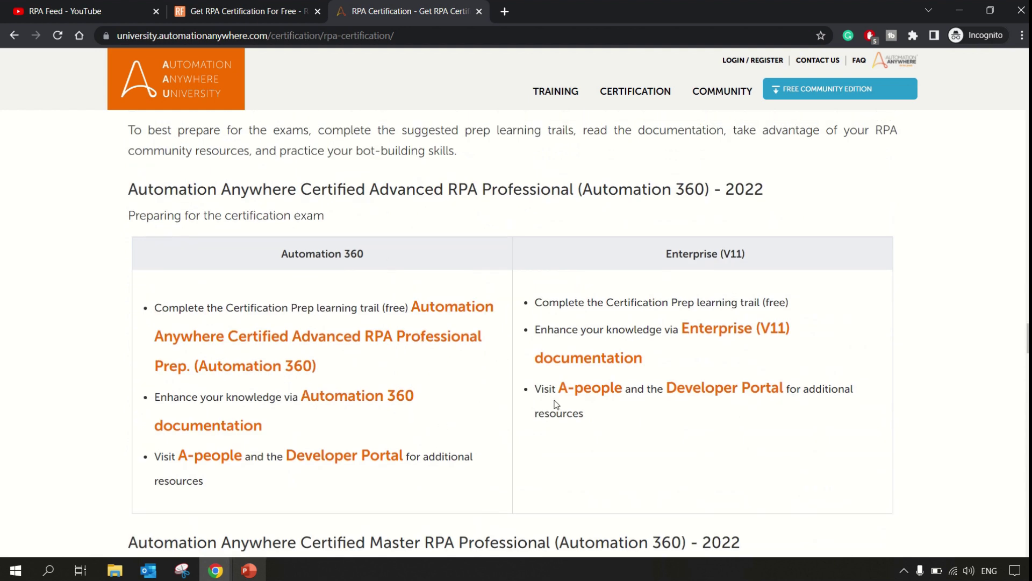
pyautogui.scroll(-2, 556, 404)
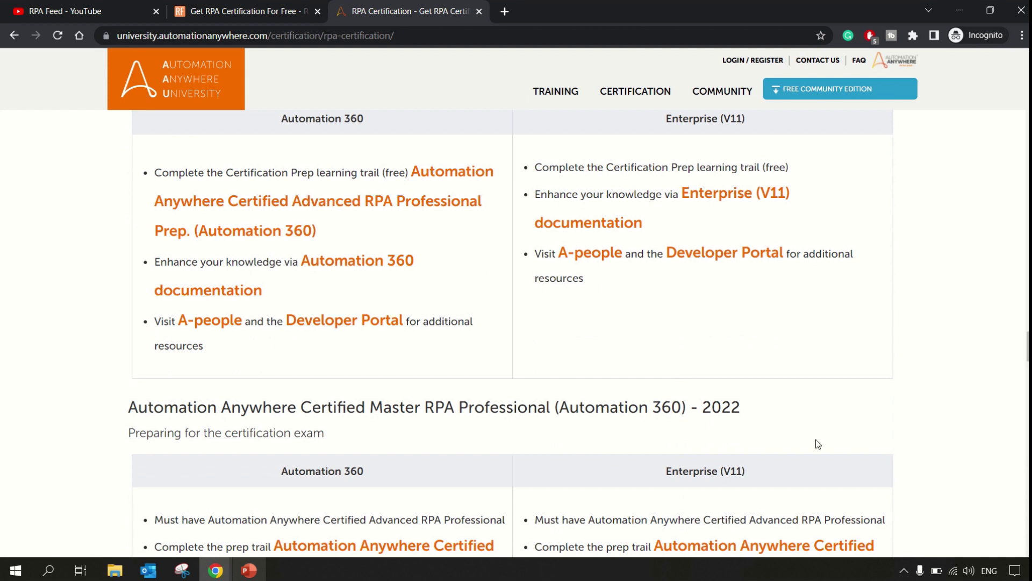
pyautogui.scroll(-3, 816, 440)
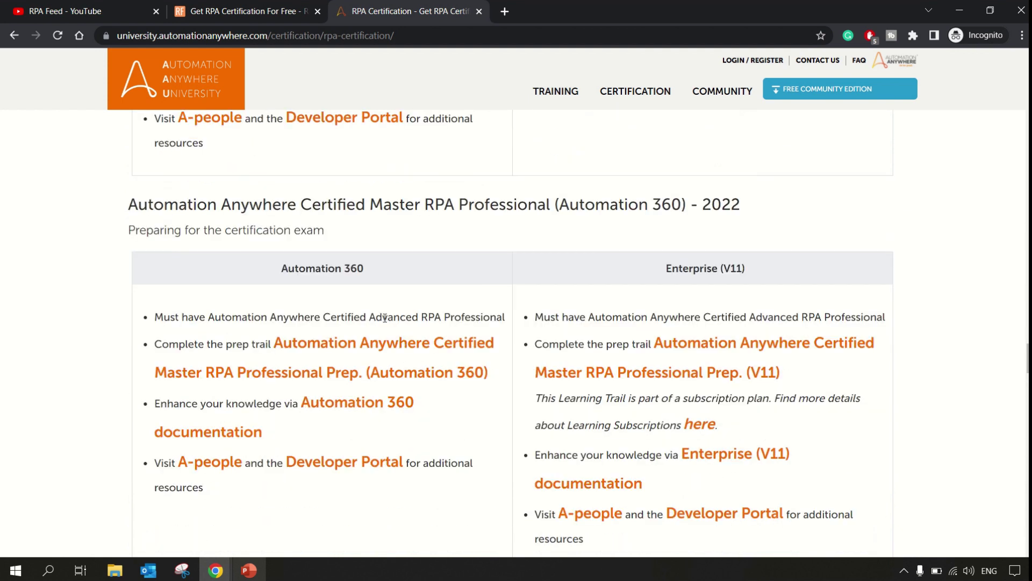
pyautogui.scroll(-4, 597, 454)
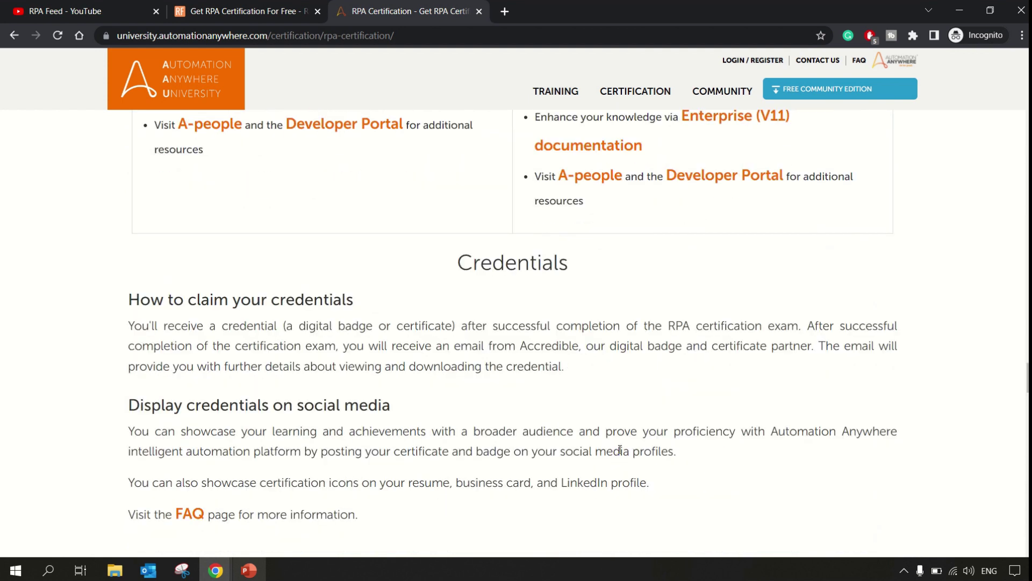
pyautogui.scroll(-2, 621, 450)
# - Highlight the credential-claiming text while reading, then return to the RPAFeed certification article
pyautogui.moveTo(210, 191); pyautogui.dragTo(526, 298)
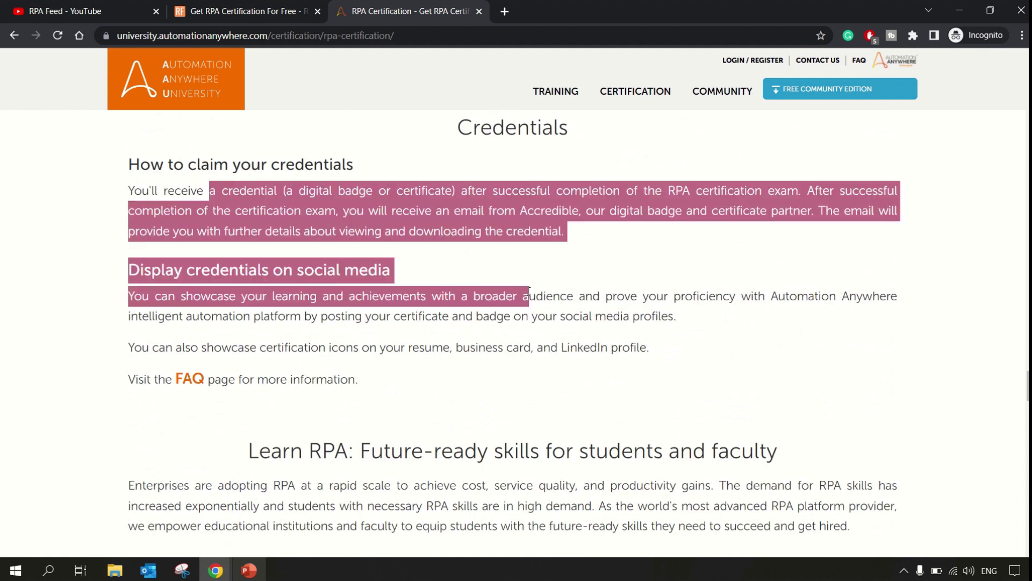
pyautogui.click(646, 336)
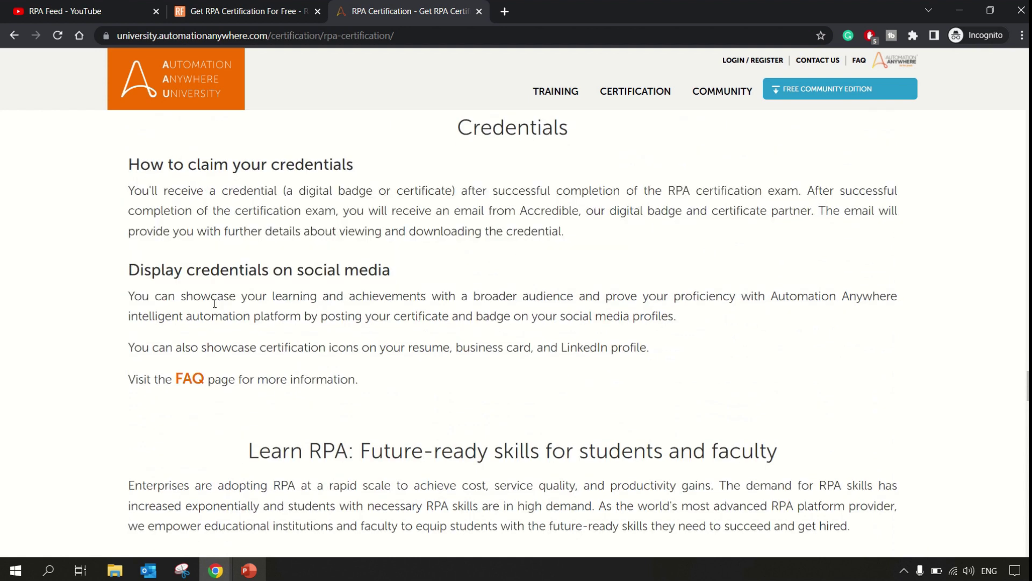
pyautogui.scroll(-3, 524, 367)
pyautogui.scroll(-1, 549, 371)
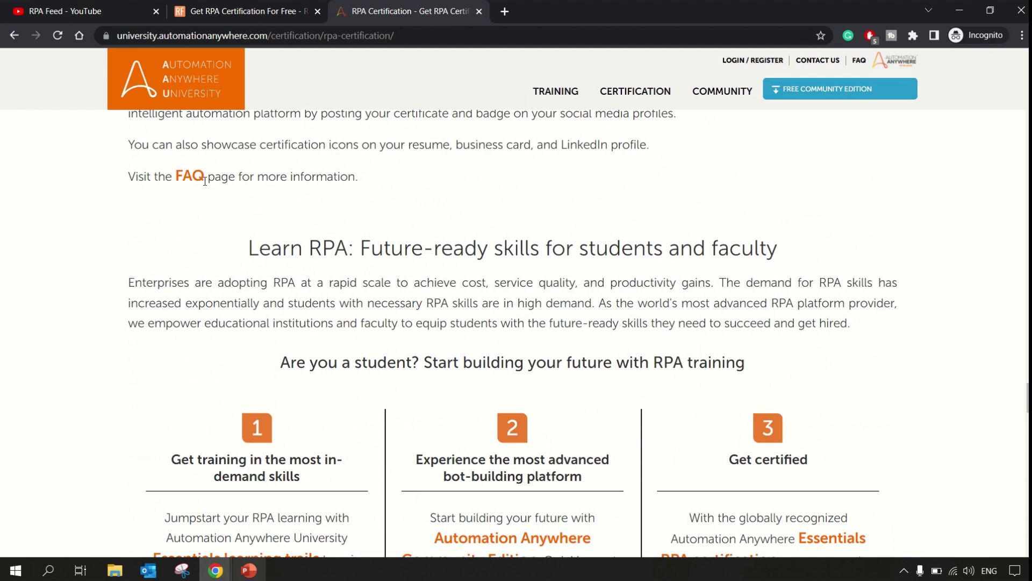
pyautogui.scroll(-5, 508, 443)
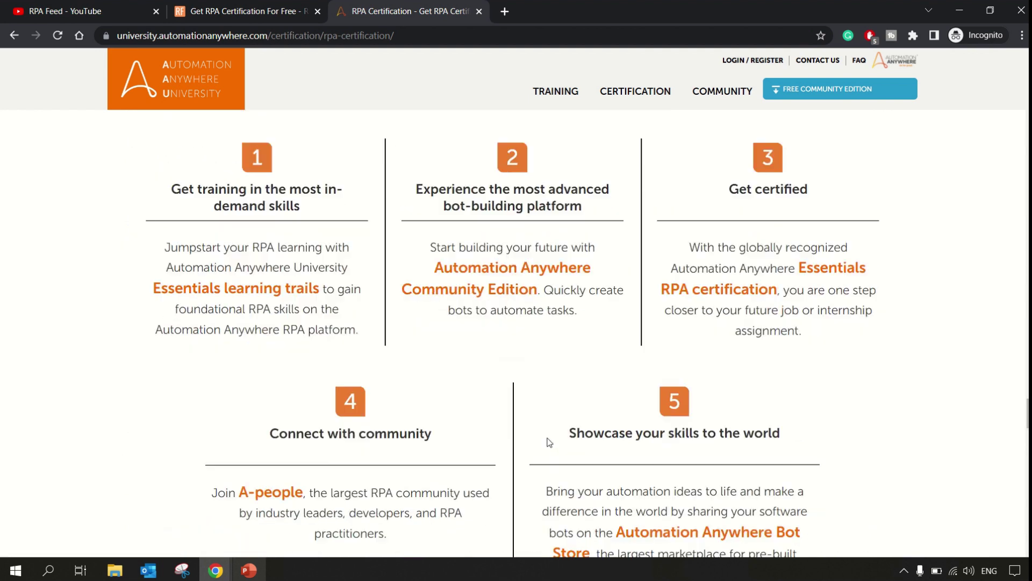
pyautogui.scroll(-5, 509, 442)
pyautogui.scroll(-5, 552, 443)
pyautogui.scroll(-4, 552, 442)
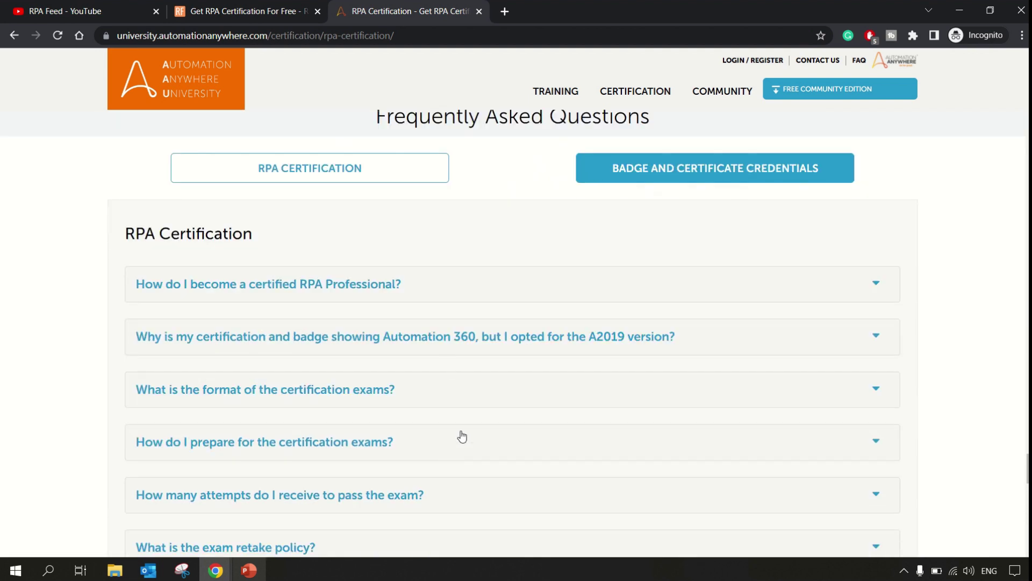
pyautogui.scroll(-4, 459, 435)
pyautogui.scroll(-3, 516, 500)
pyautogui.scroll(-2, 509, 395)
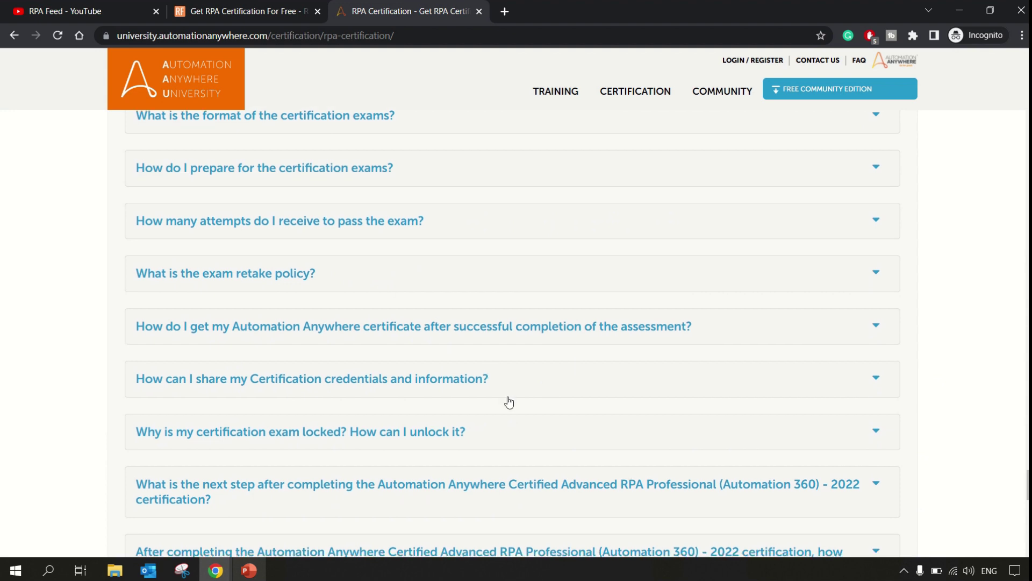
pyautogui.scroll(-5, 508, 396)
pyautogui.scroll(-5, 563, 462)
pyautogui.scroll(8, 562, 457)
pyautogui.scroll(6, 549, 364)
pyautogui.scroll(5, 549, 283)
pyautogui.click(258, 10)
pyautogui.scroll(-3, 476, 313)
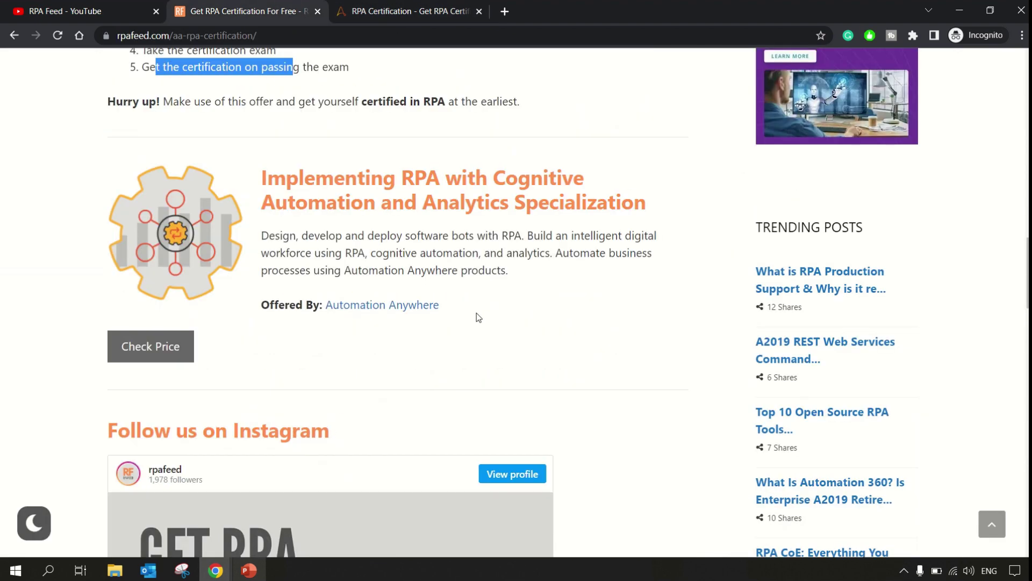
pyautogui.scroll(2, 493, 327)
pyautogui.scroll(8, 492, 327)
pyautogui.scroll(4, 501, 343)
pyautogui.scroll(-6, 504, 353)
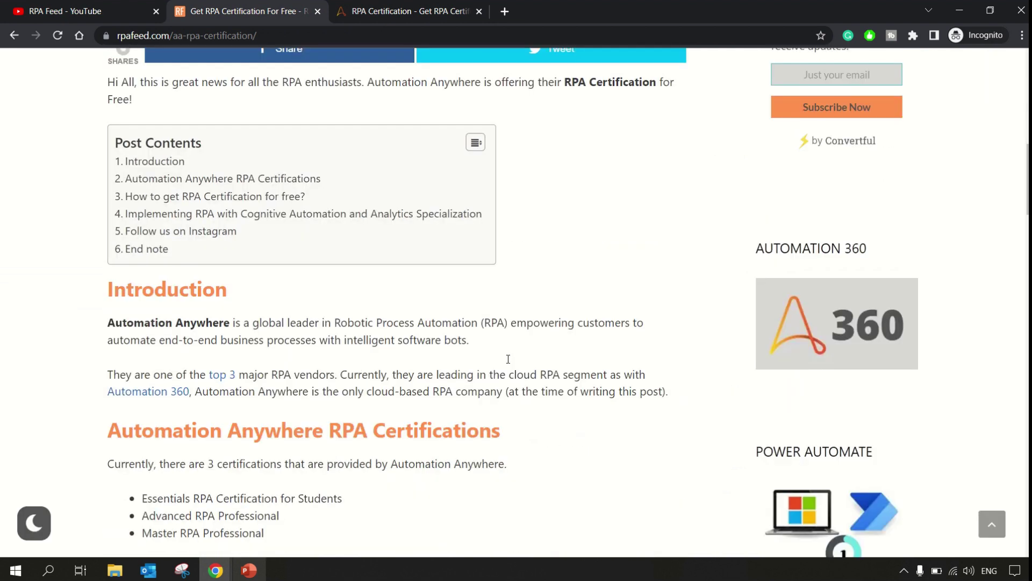
pyautogui.scroll(3, 511, 359)
pyautogui.scroll(-3, 511, 359)
pyautogui.scroll(-1, 516, 368)
pyautogui.scroll(-4, 516, 369)
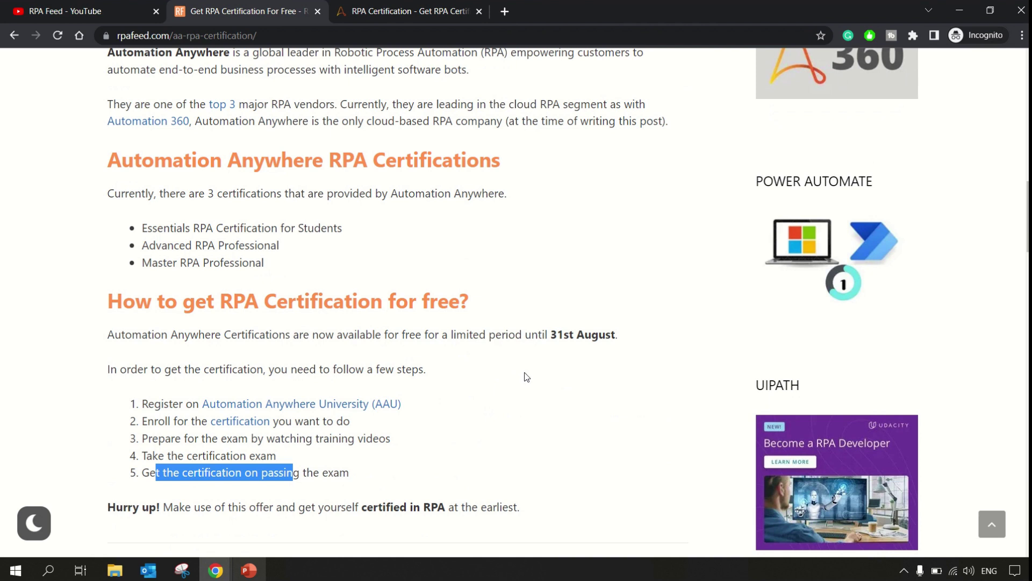
pyautogui.scroll(-5, 560, 360)
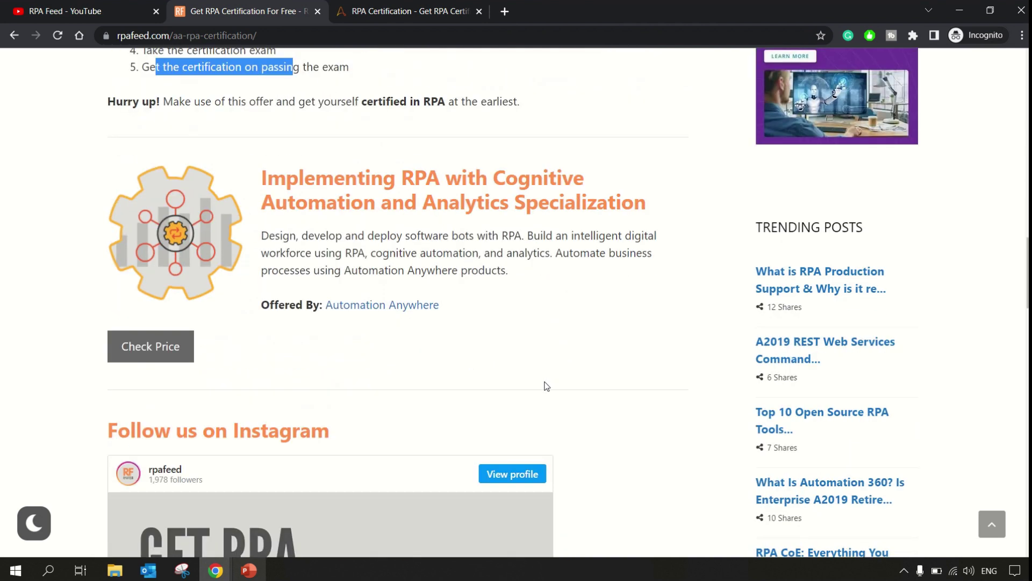
pyautogui.scroll(3, 545, 385)
pyautogui.scroll(4, 544, 386)
pyautogui.scroll(5, 547, 404)
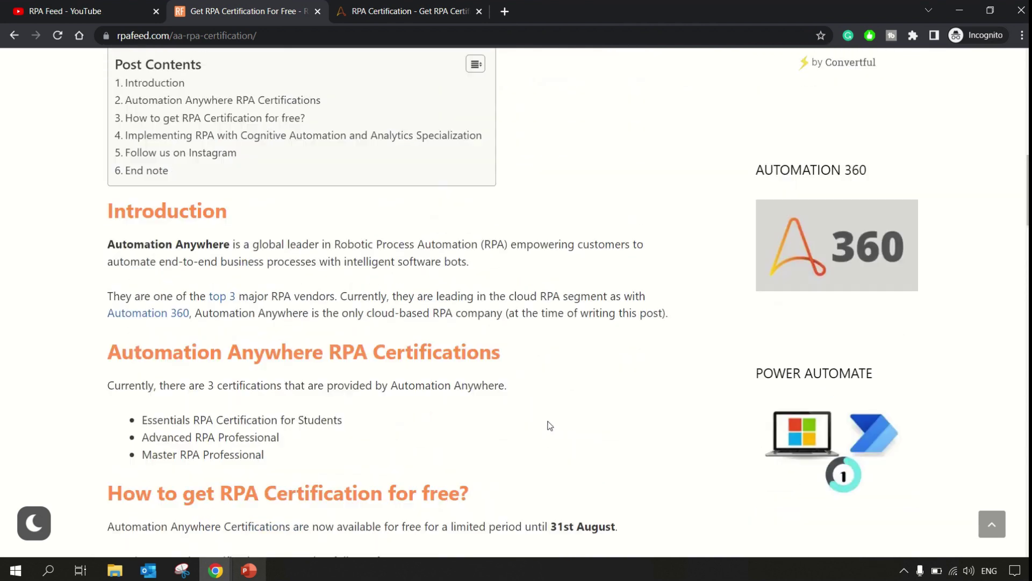
pyautogui.scroll(1, 549, 426)
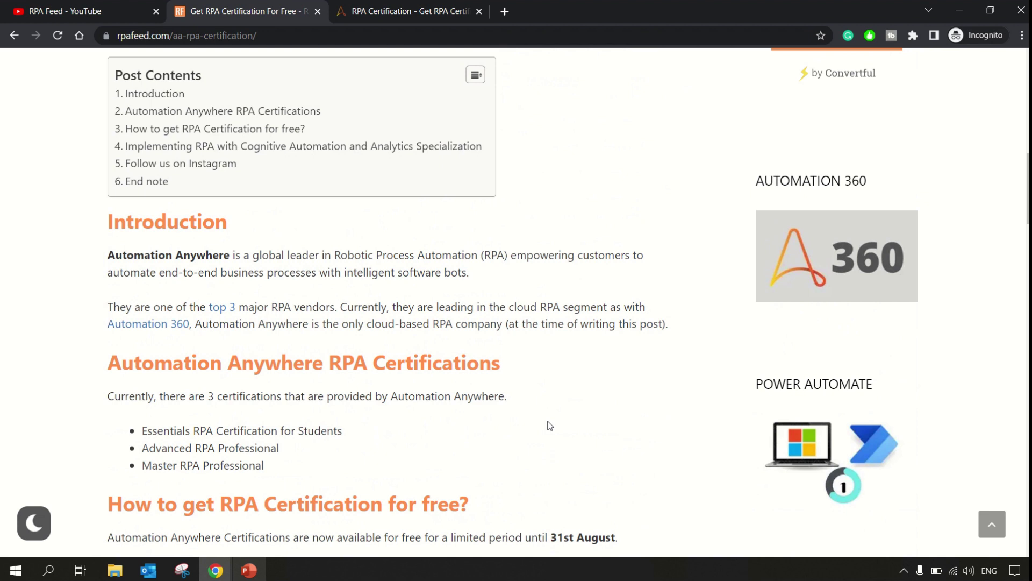